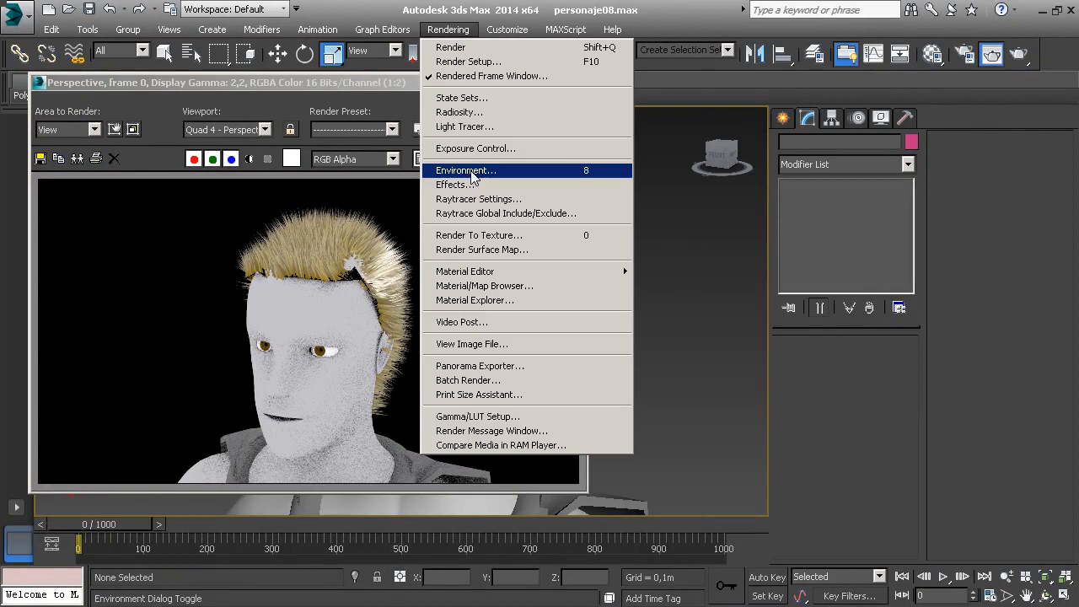
Open the Hair and Fur effect settings by way of the environment settings, and close the dialog
click(470, 172)
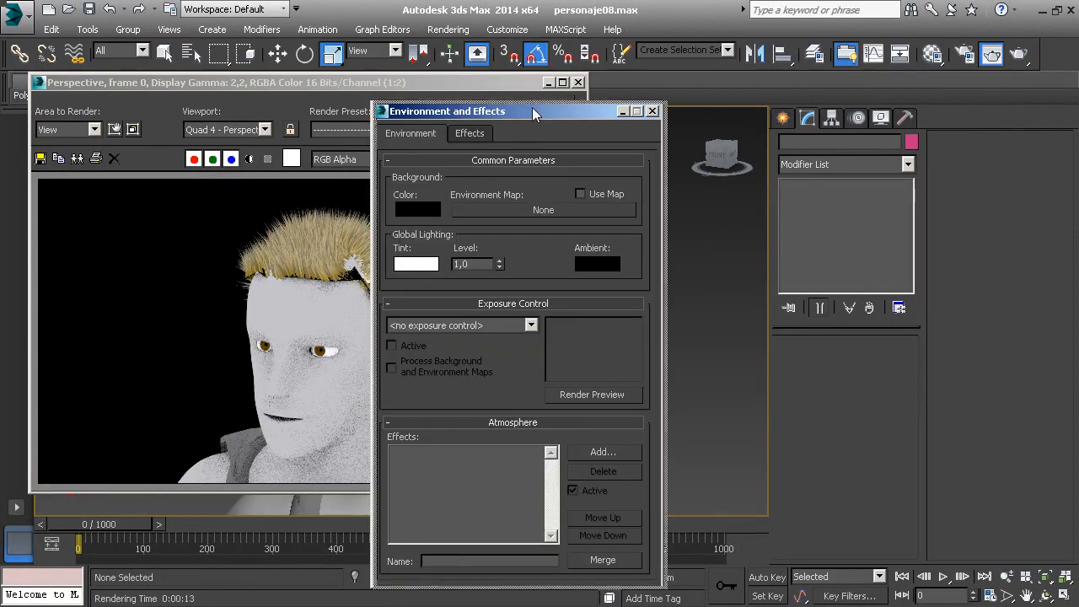
drag(532, 107, 764, 111)
click(706, 135)
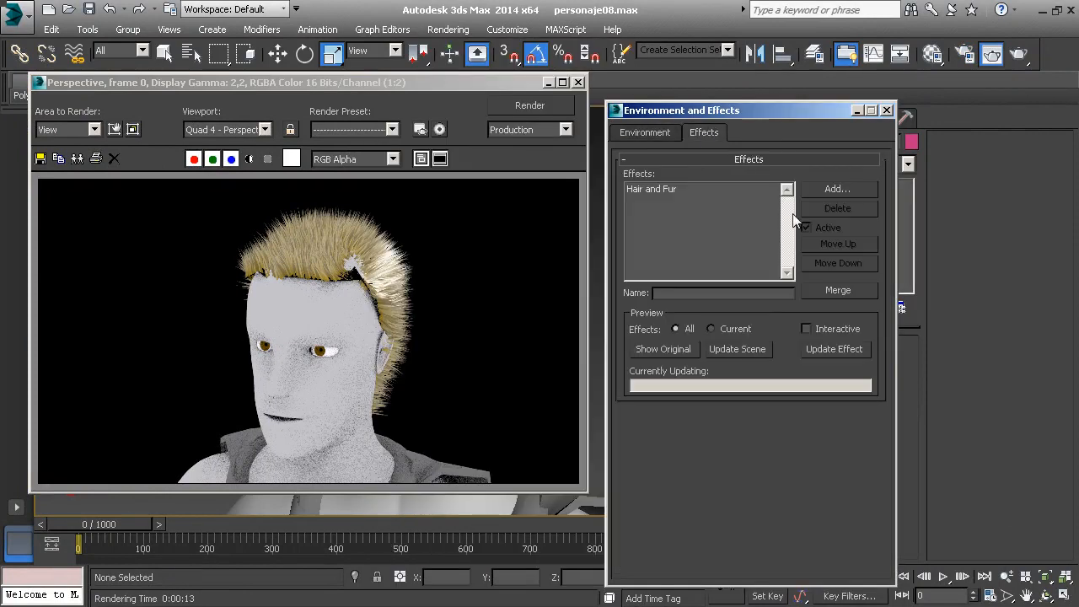
click(695, 188)
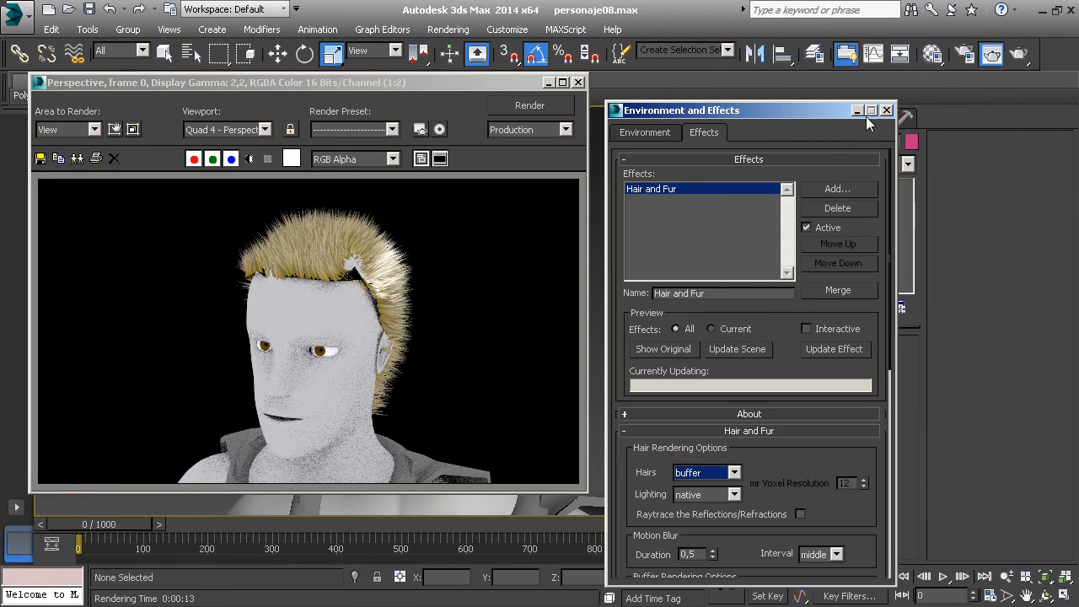
click(886, 110)
Open the render effects settings directly and select the Hair and Fur effect
click(448, 30)
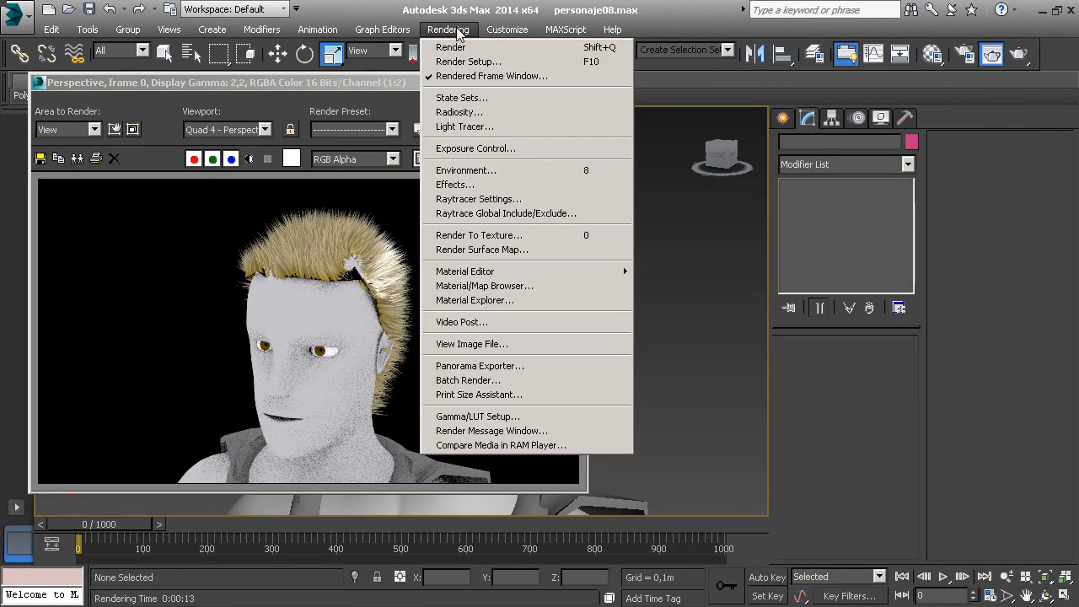
click(468, 185)
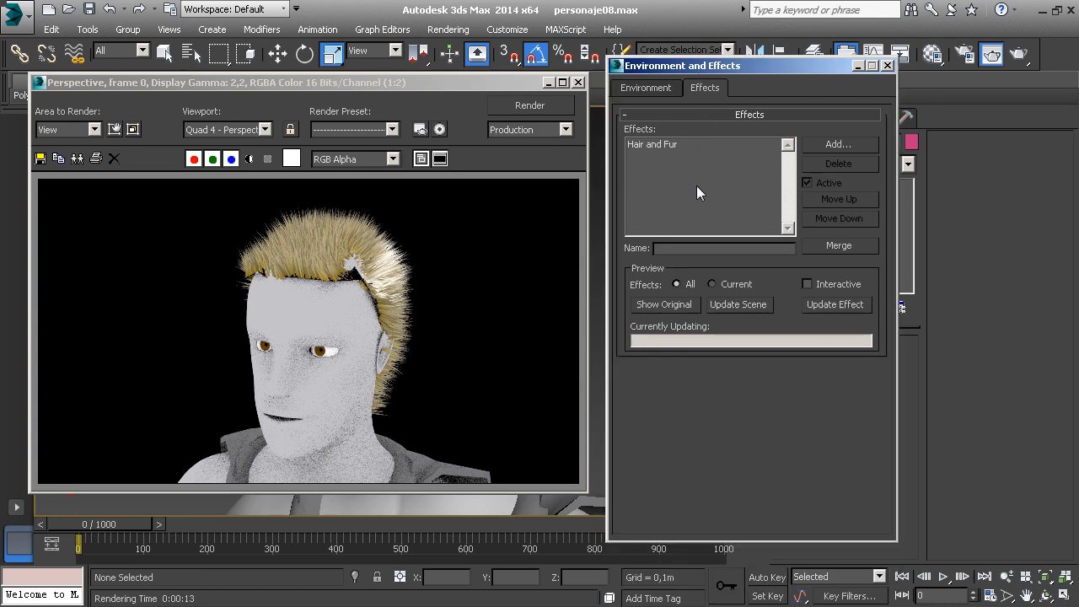
click(678, 143)
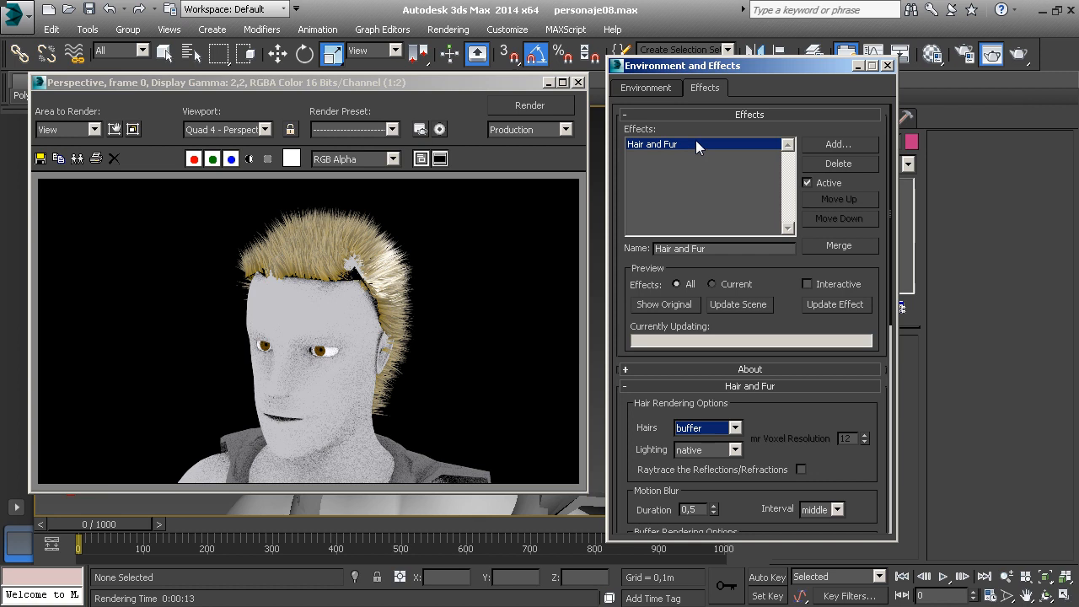
Render the Perspective view with the Hair and Fur effect deactivated, and reactivate the effect
click(810, 187)
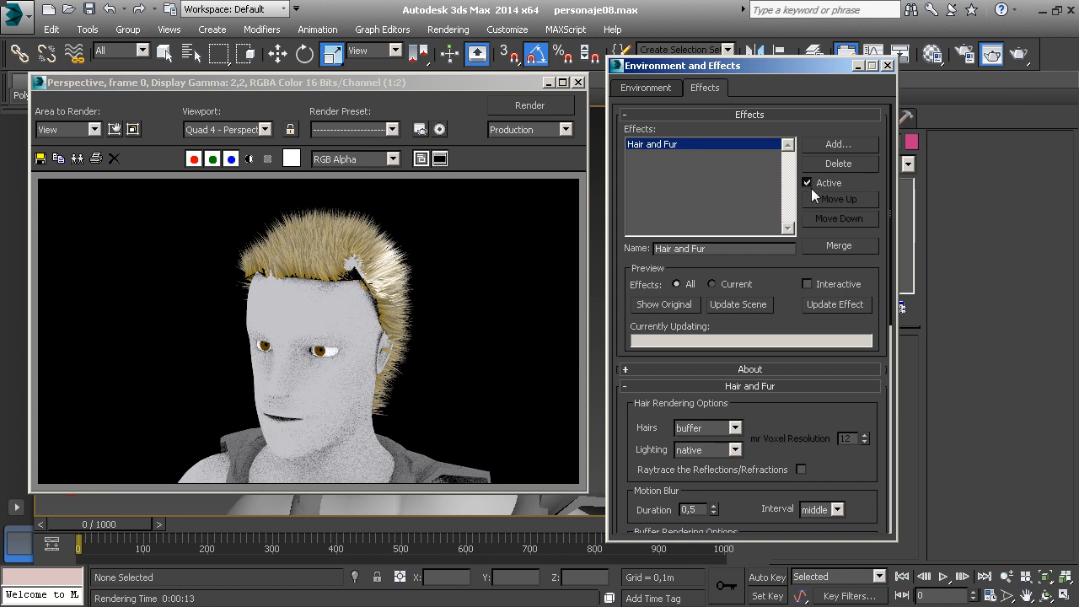
click(1017, 54)
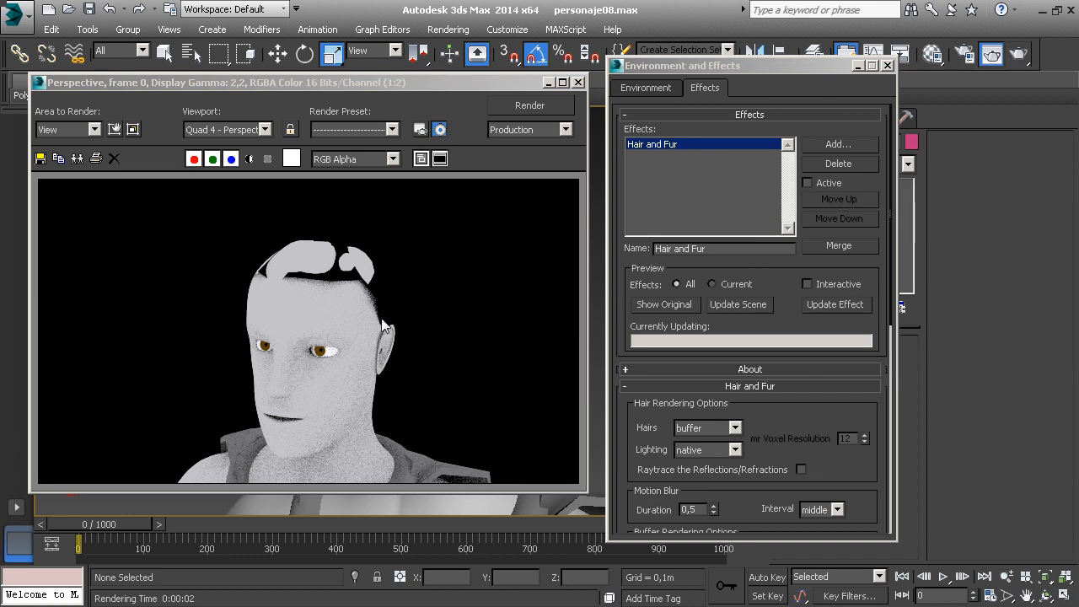
click(807, 183)
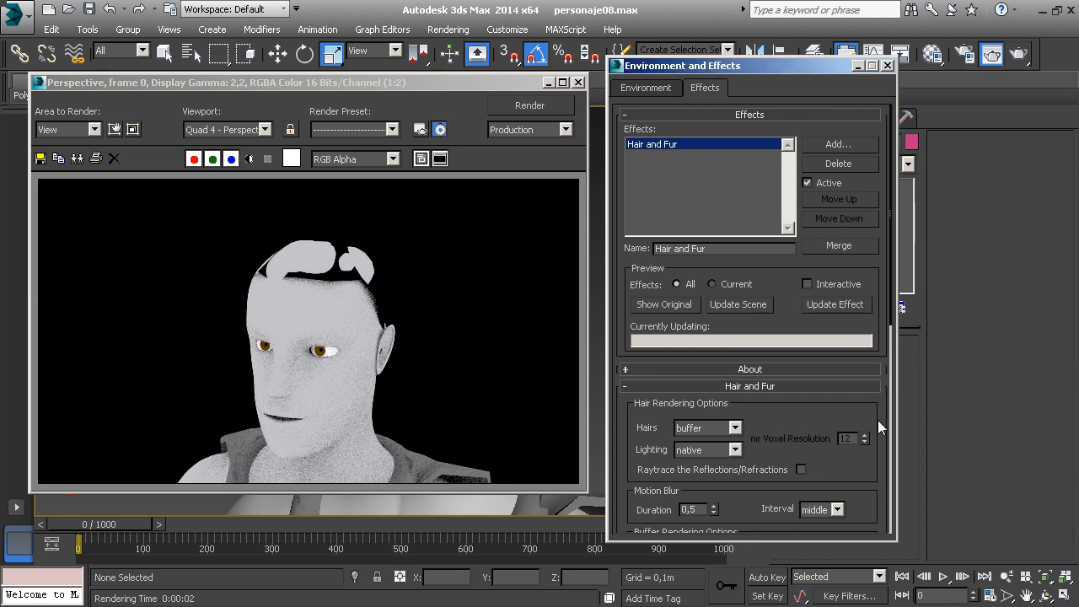
Close and reopen the rendered frame window, and try out cloning the hairless render
scroll(877, 420, down, 5)
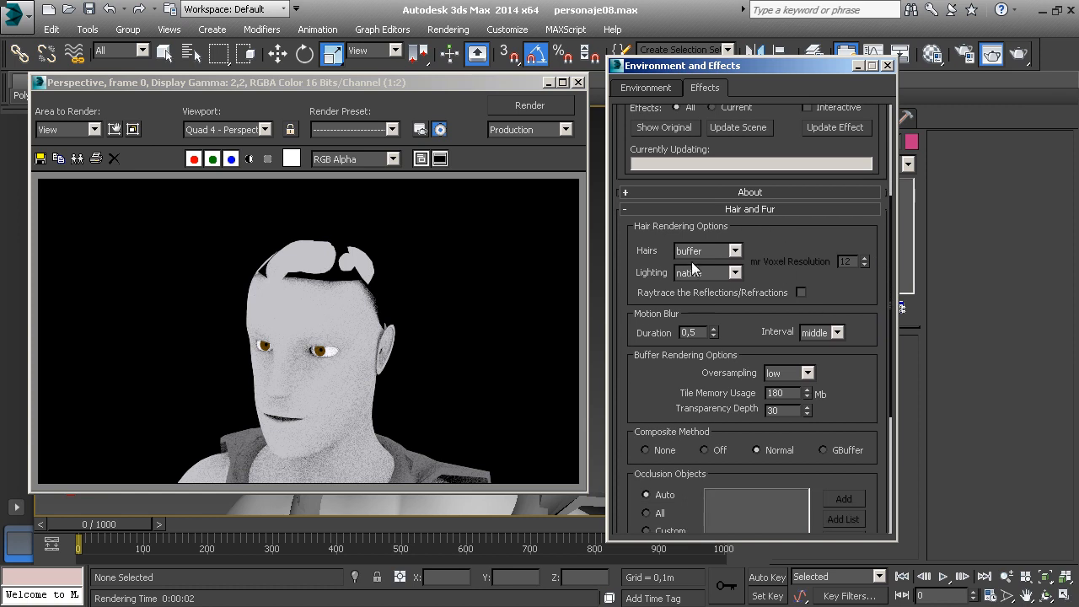
click(578, 82)
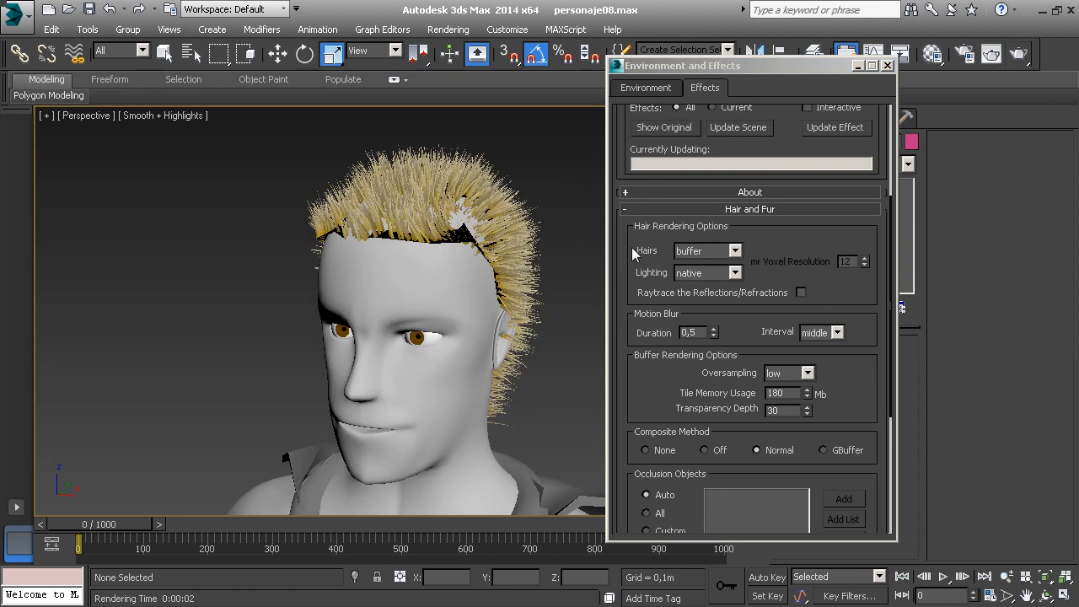
drag(683, 71, 700, 78)
click(508, 30)
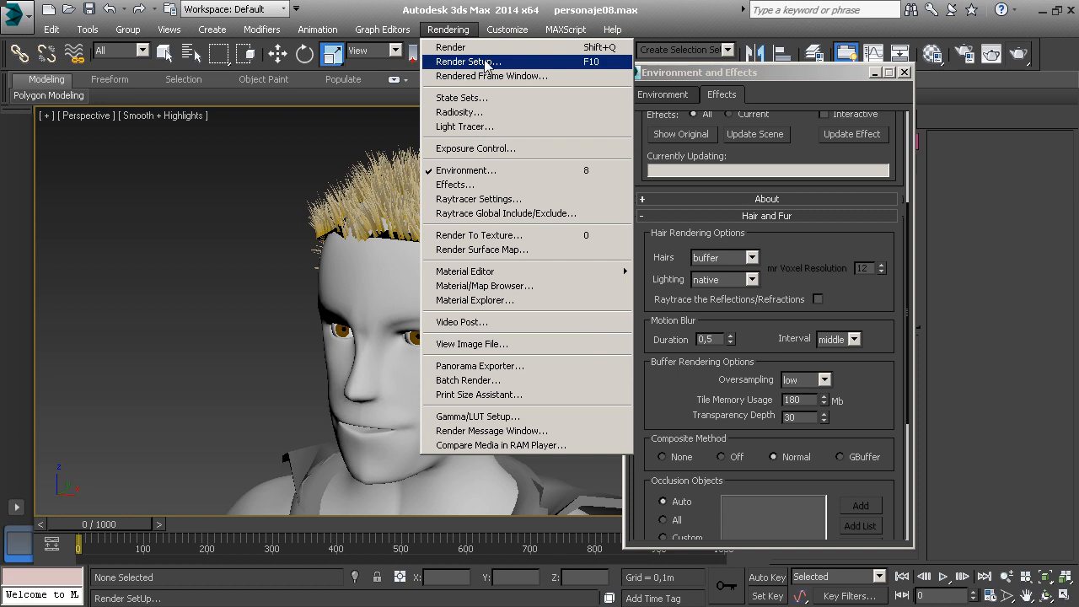
click(484, 76)
click(77, 159)
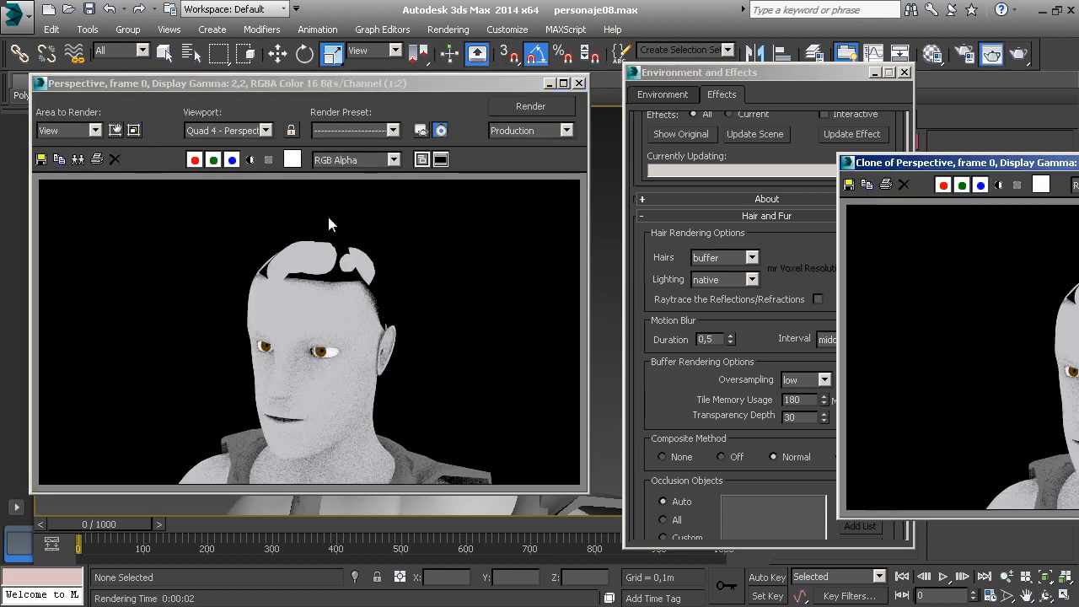
mouse_move(1012, 171)
mouse_down()
mouse_move(411, 169)
mouse_move(397, 181)
mouse_up()
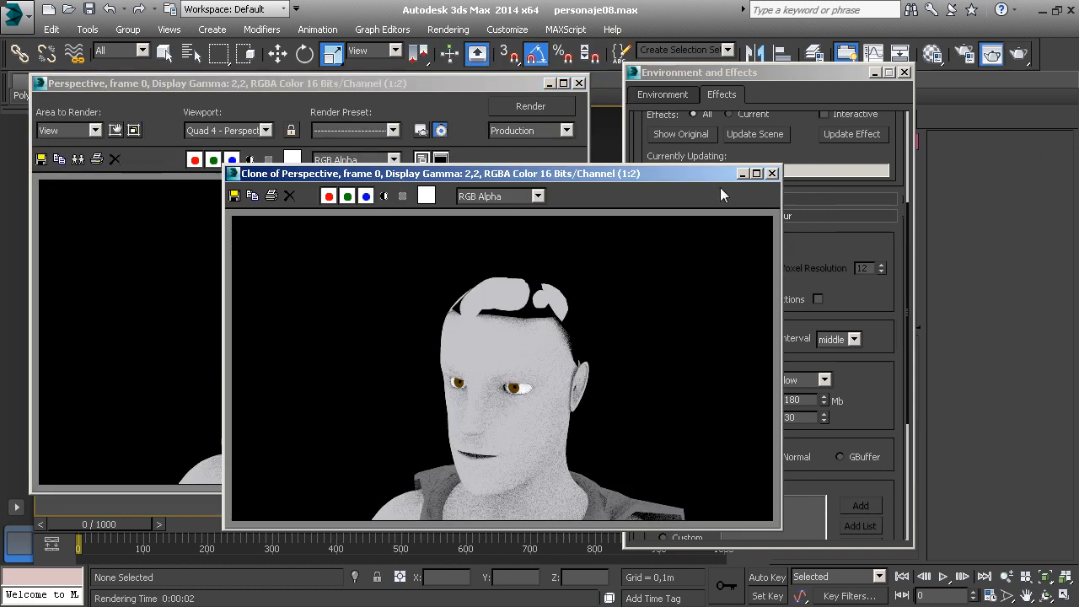
click(772, 173)
Render the Perspective view with the Hair and Fur effect active and clone the rendered frame for comparison
scroll(872, 238, up, 3)
scroll(872, 350, down, 2)
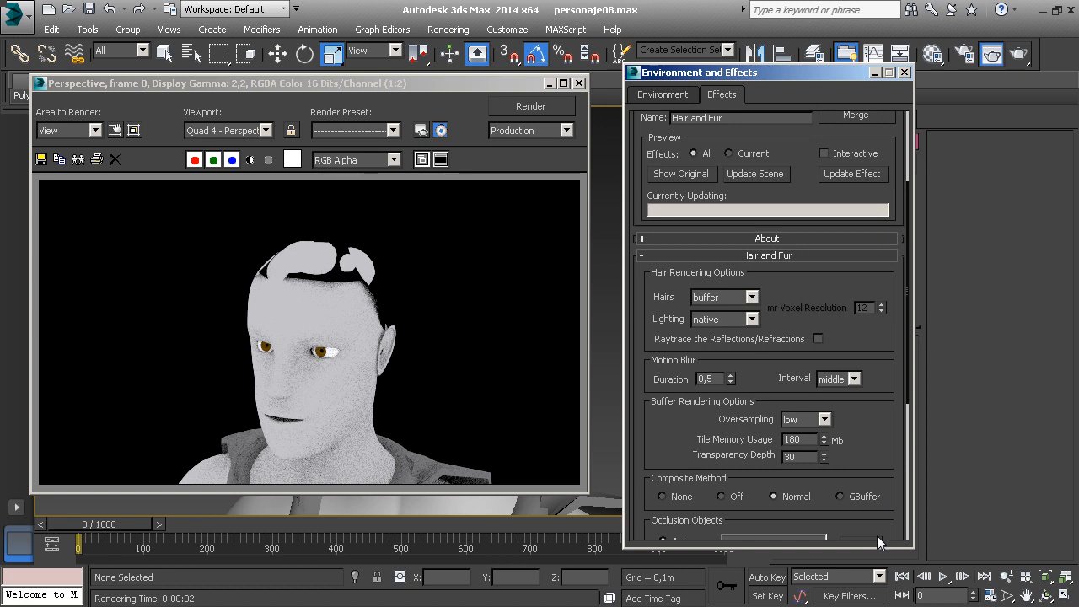
click(1018, 53)
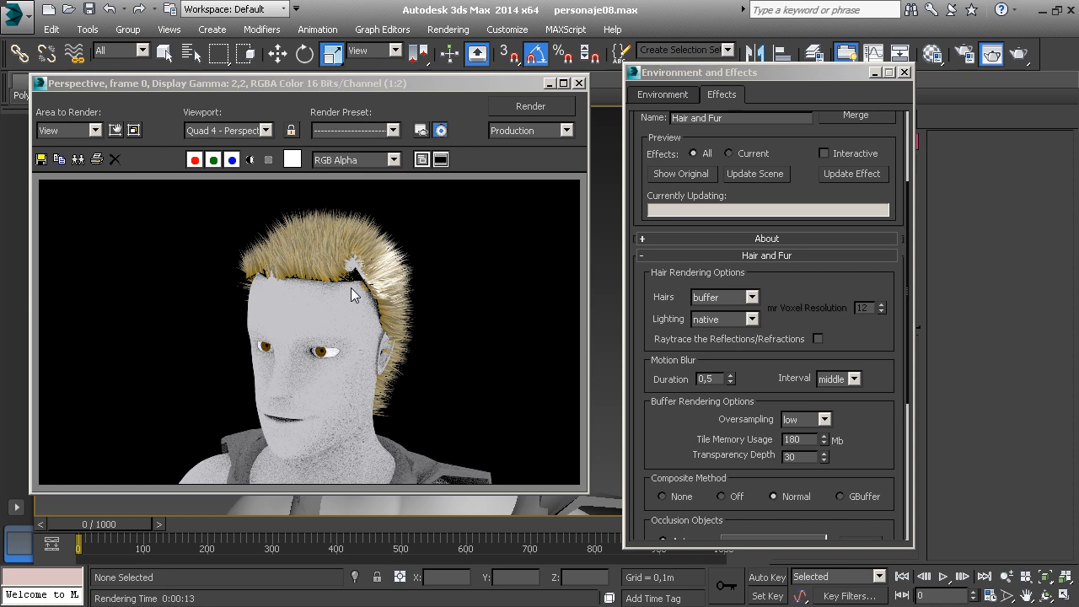
drag(826, 280, 827, 308)
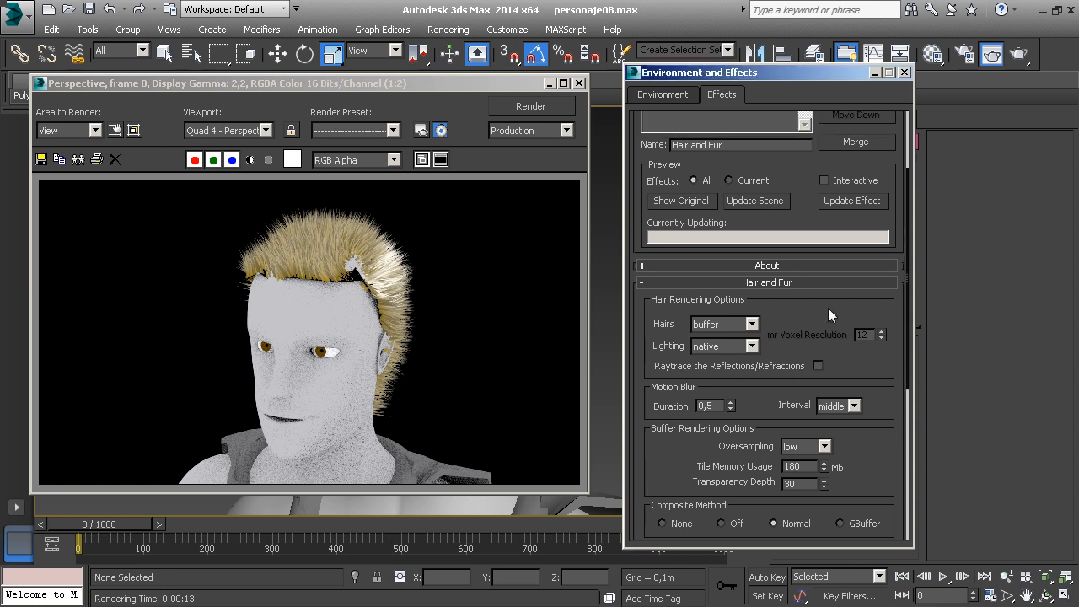
click(85, 160)
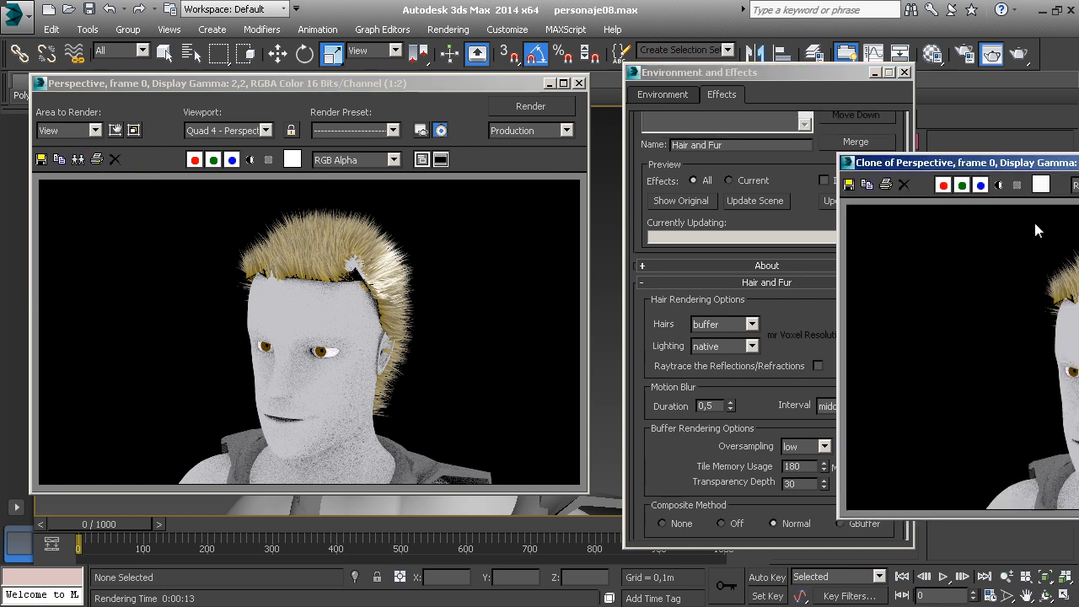
drag(1020, 163, 261, 168)
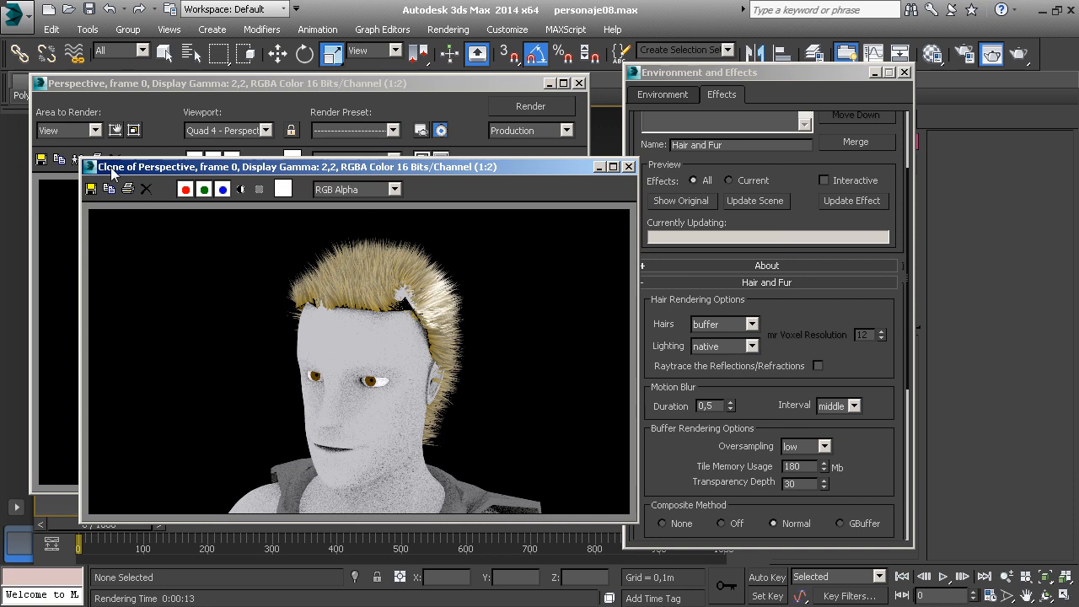
drag(120, 167, 129, 176)
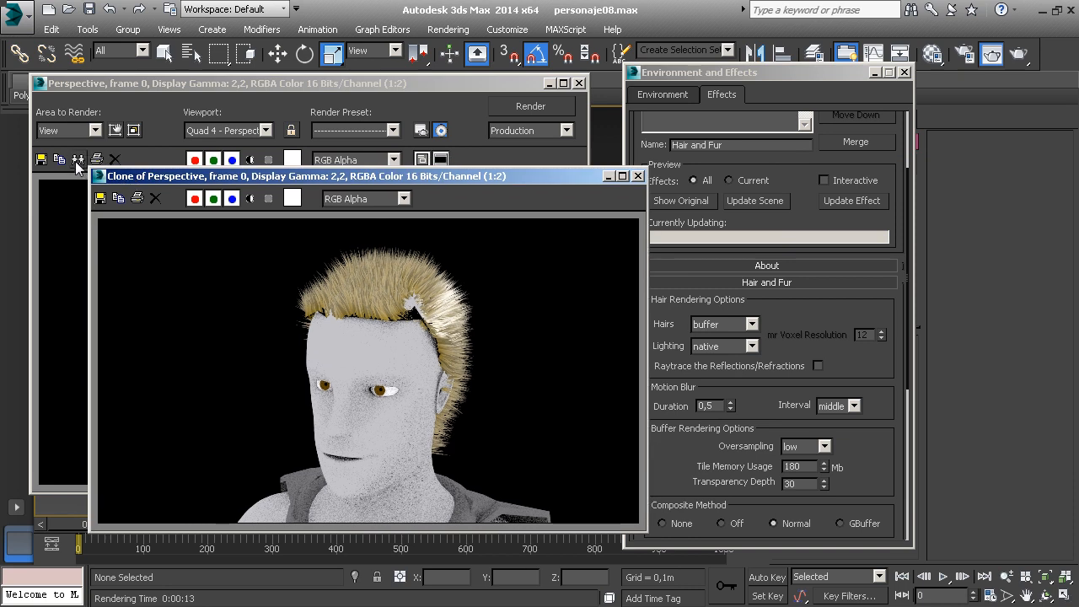
Set the Hairs rendering option to geometry and render the Perspective view
click(850, 307)
click(751, 324)
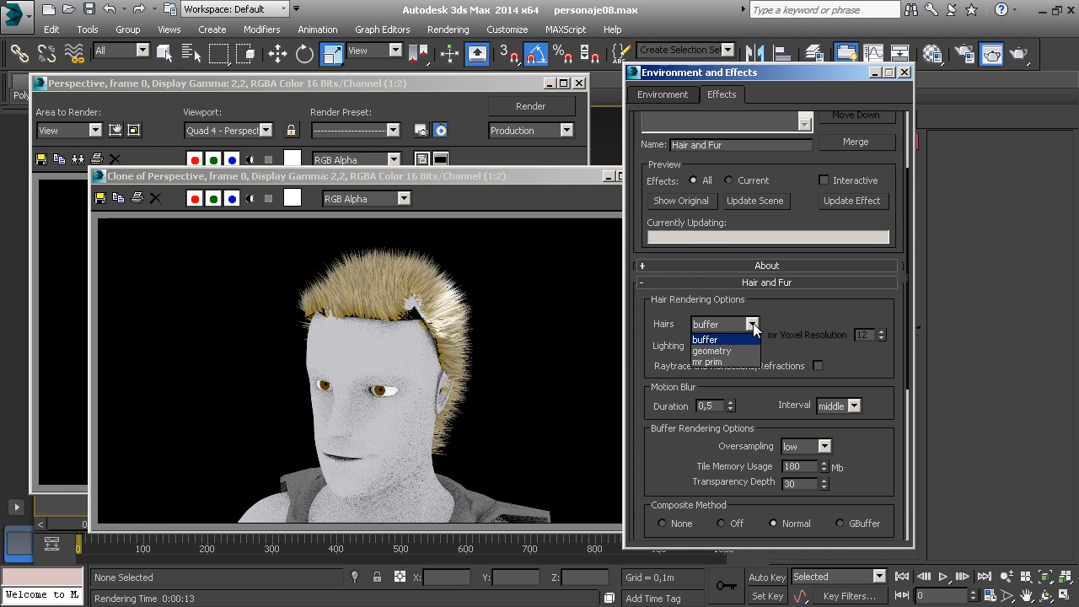
click(738, 351)
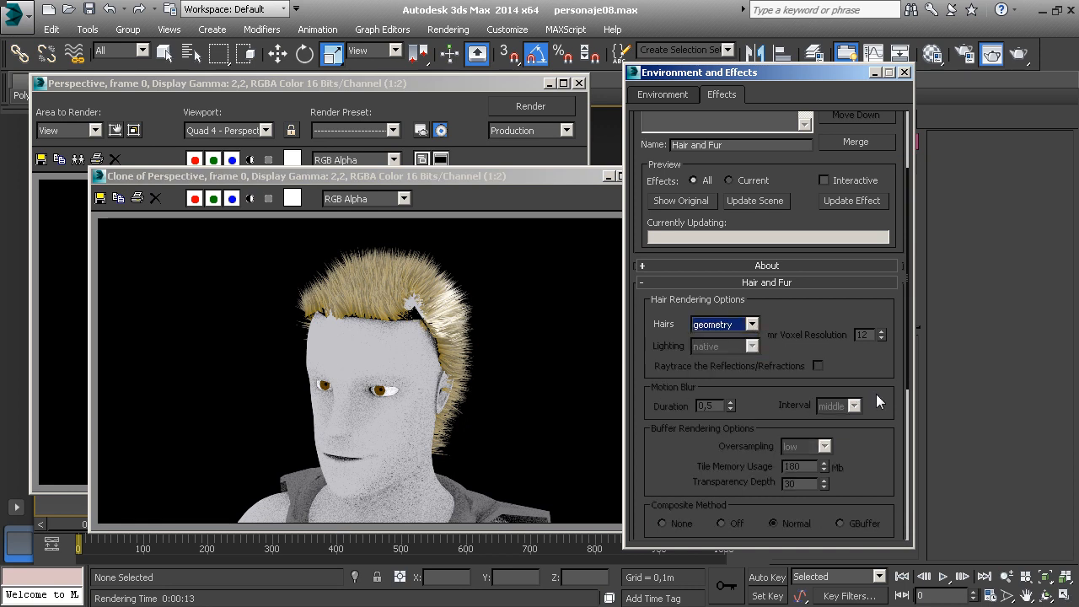
scroll(876, 393, down, 2)
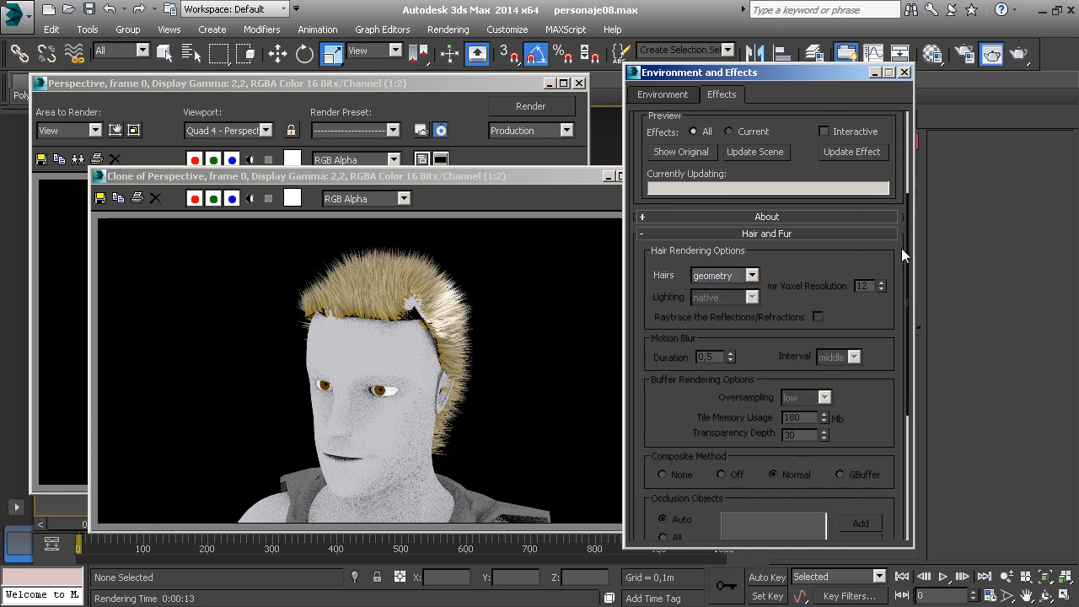
scroll(894, 302, down, 2)
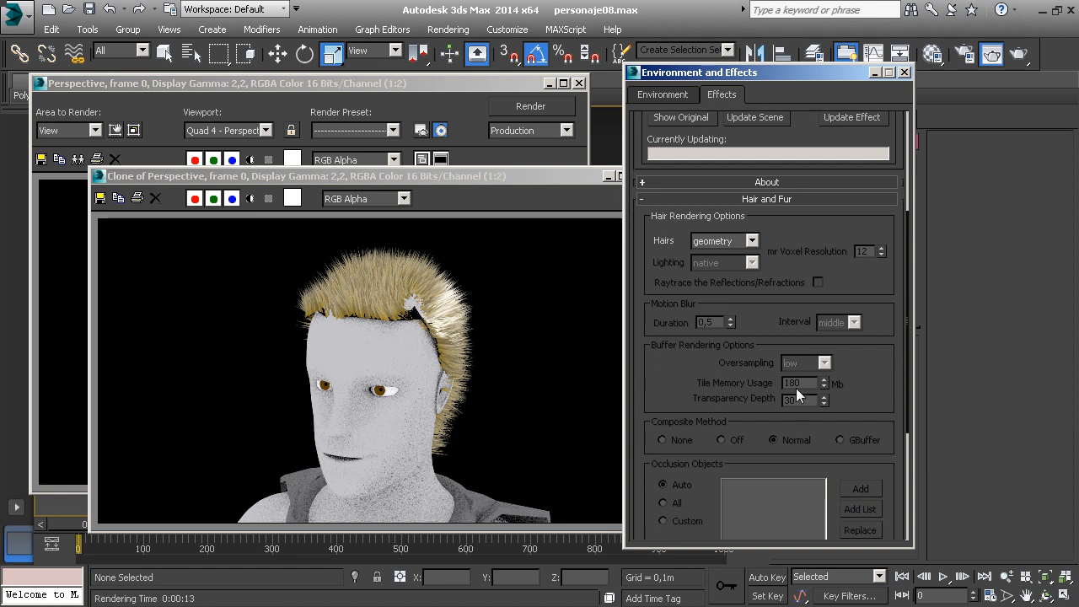
click(1018, 54)
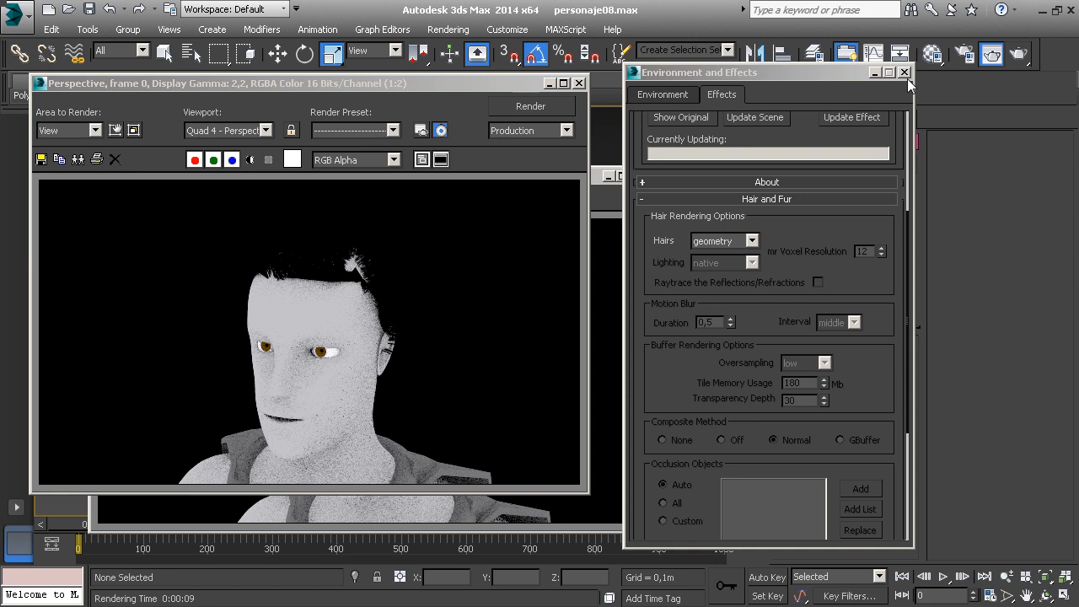
Close the effects settings and move the clone and render windows aside to uncover the character's head
click(907, 74)
mouse_move(598, 176)
mouse_down()
mouse_move(534, 343)
mouse_move(369, 341)
mouse_up()
drag(478, 88, 314, 125)
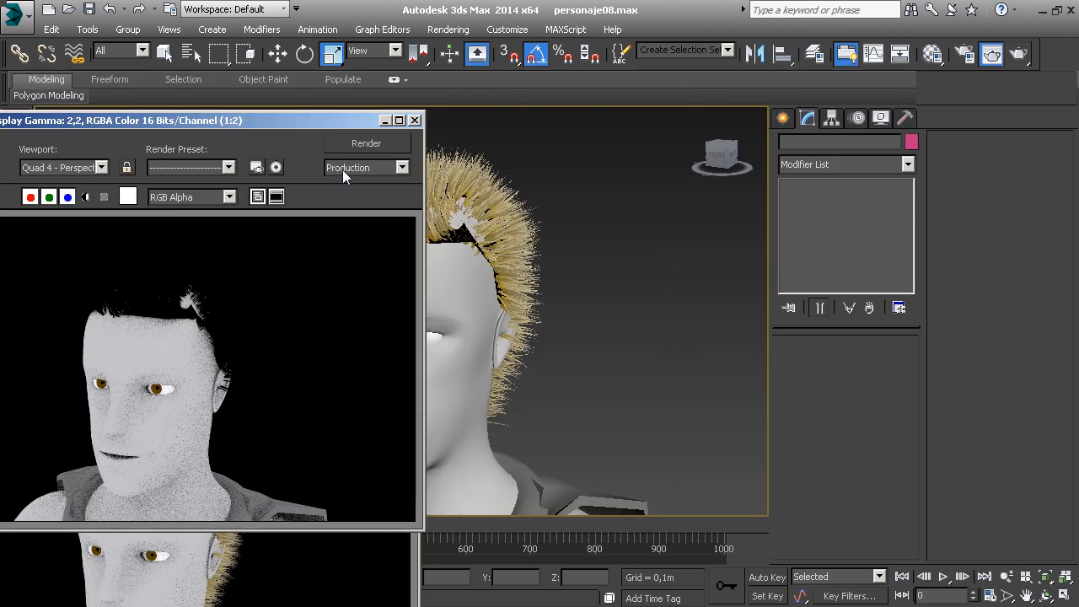
Select the hair object, lighten the 11 - Default material's diffuse color to light grey, and render the view
click(462, 244)
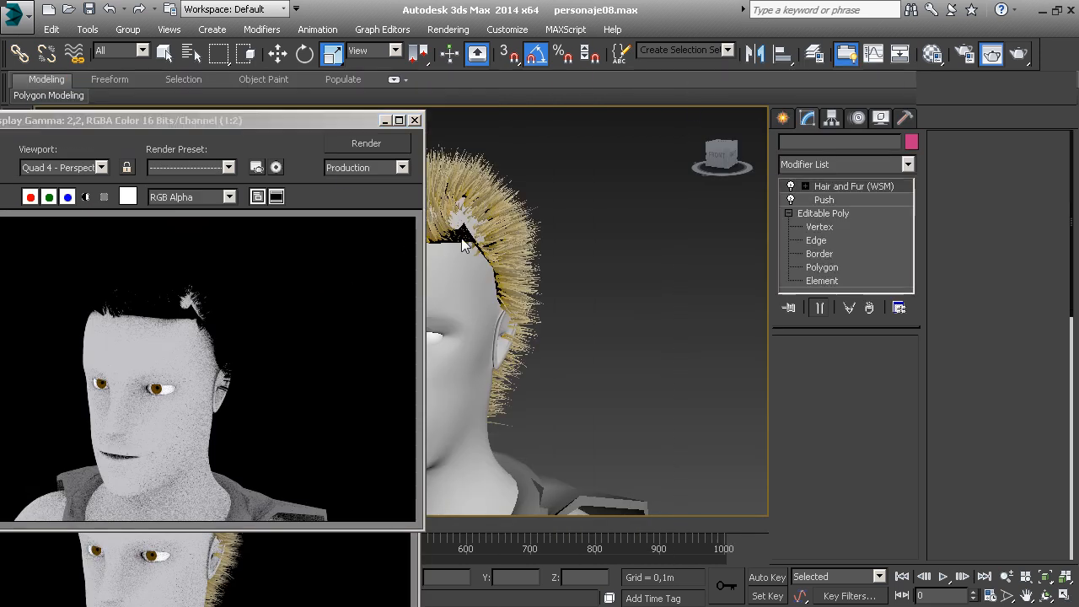
click(932, 53)
click(631, 498)
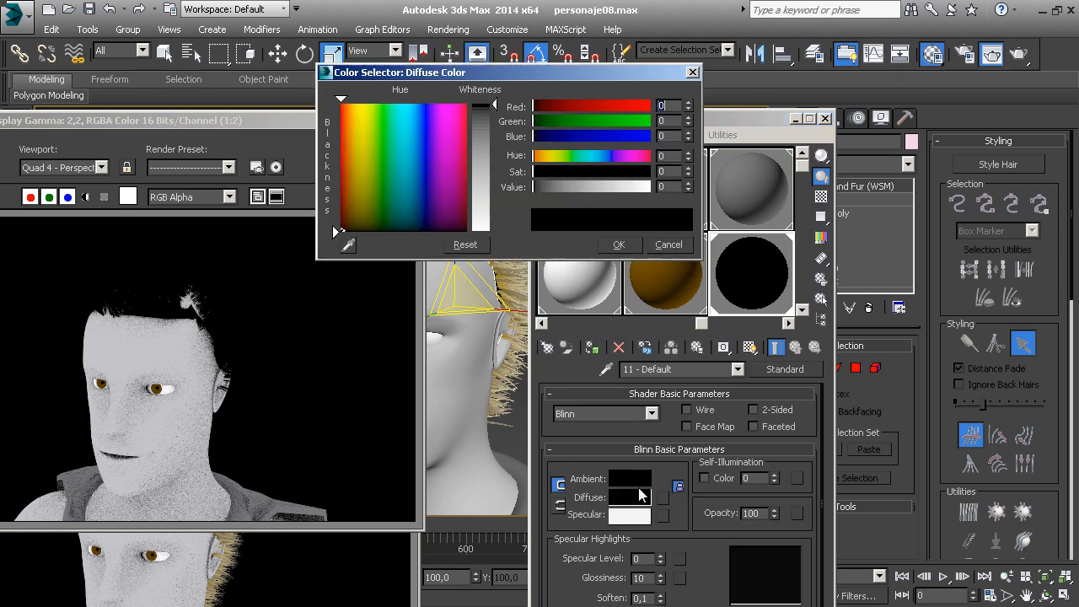
drag(492, 105, 494, 162)
click(617, 244)
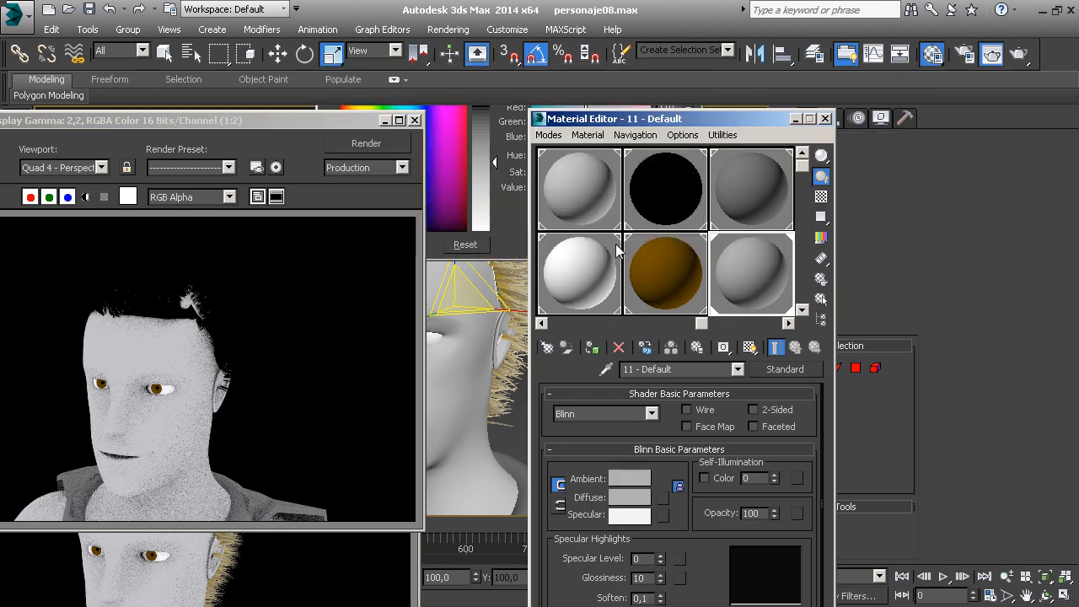
click(1019, 55)
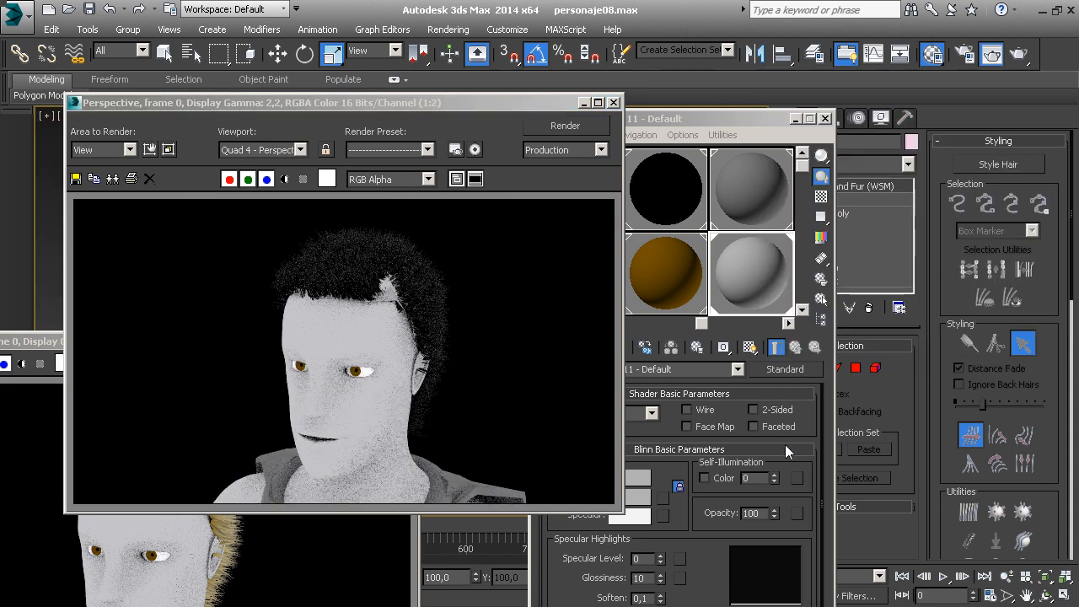
Lighten the 11 - Default material's diffuse color to near white, render the view, and close the rendered frame window
click(644, 497)
drag(495, 162, 496, 227)
click(617, 245)
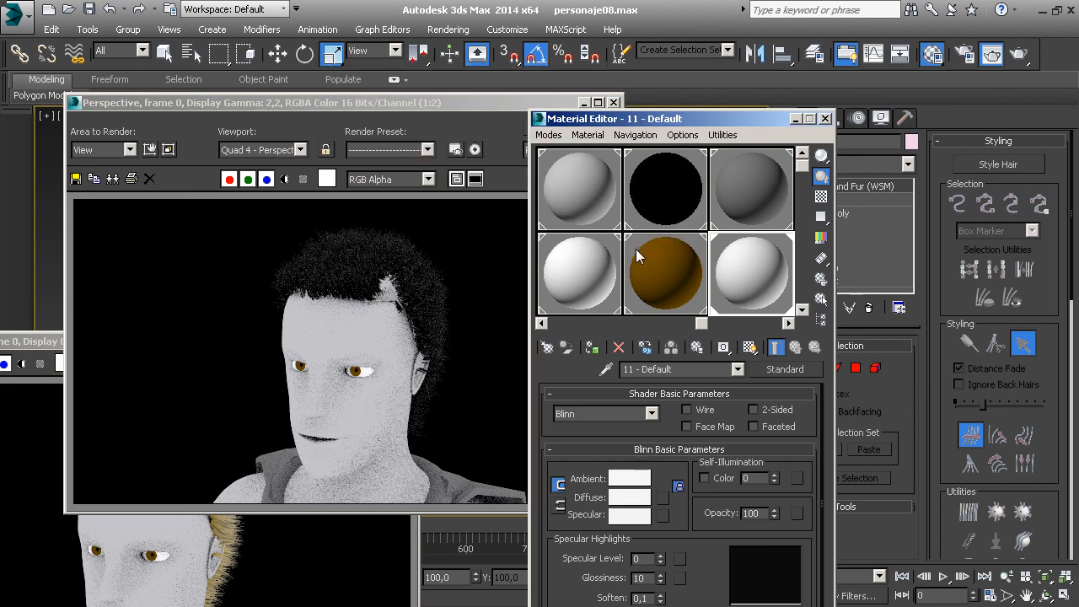
click(1018, 53)
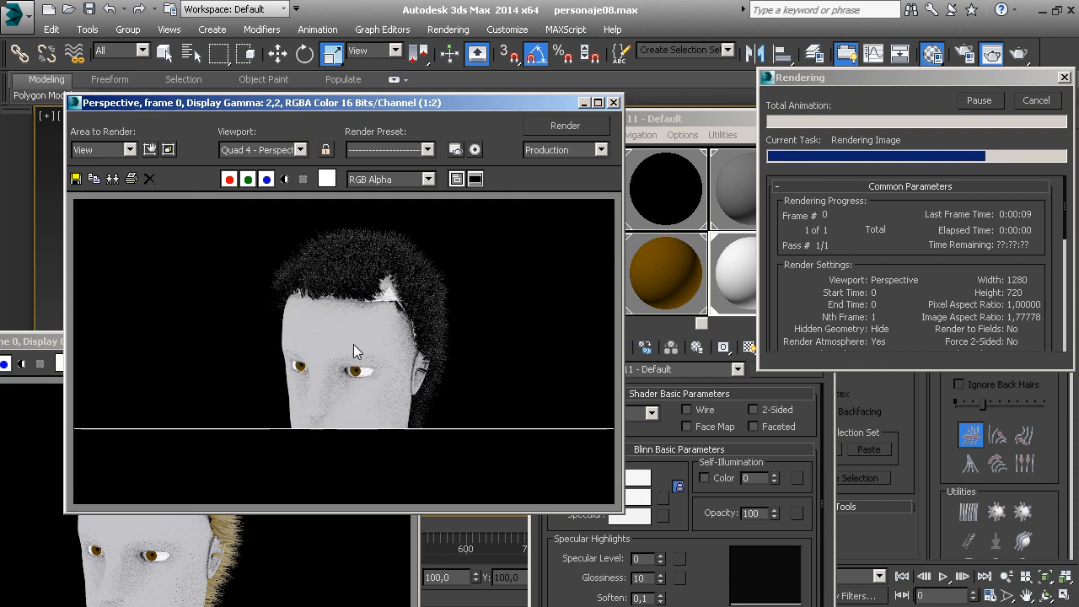
scroll(354, 333, up, 1)
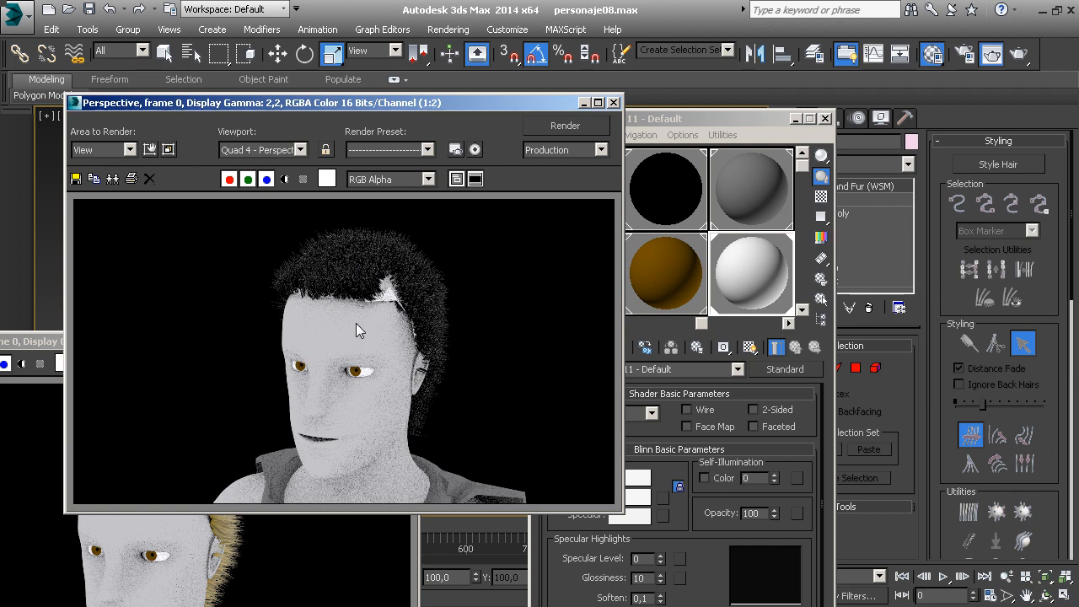
scroll(382, 299, down, 1)
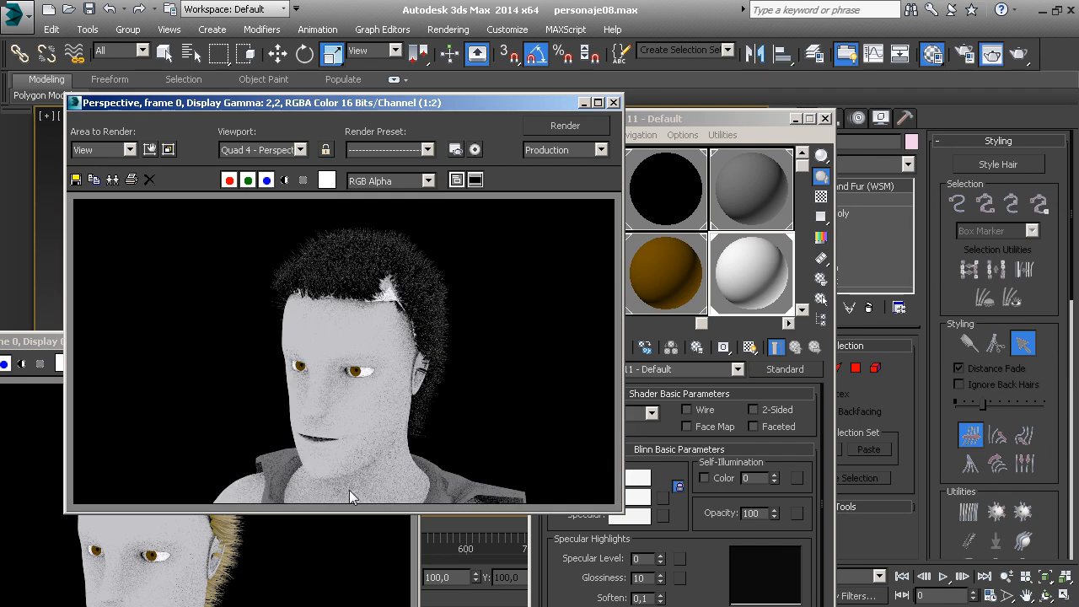
click(332, 534)
click(499, 282)
click(613, 101)
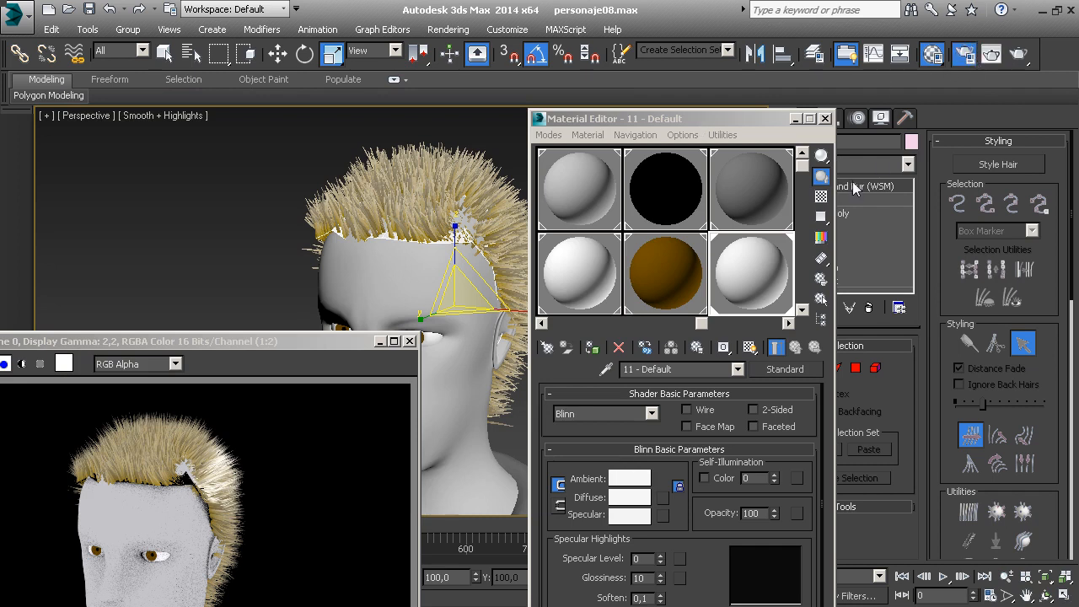
Set the Hair and Fur effect's Hairs rendering option to mr prim and render the Perspective view
click(963, 53)
click(991, 81)
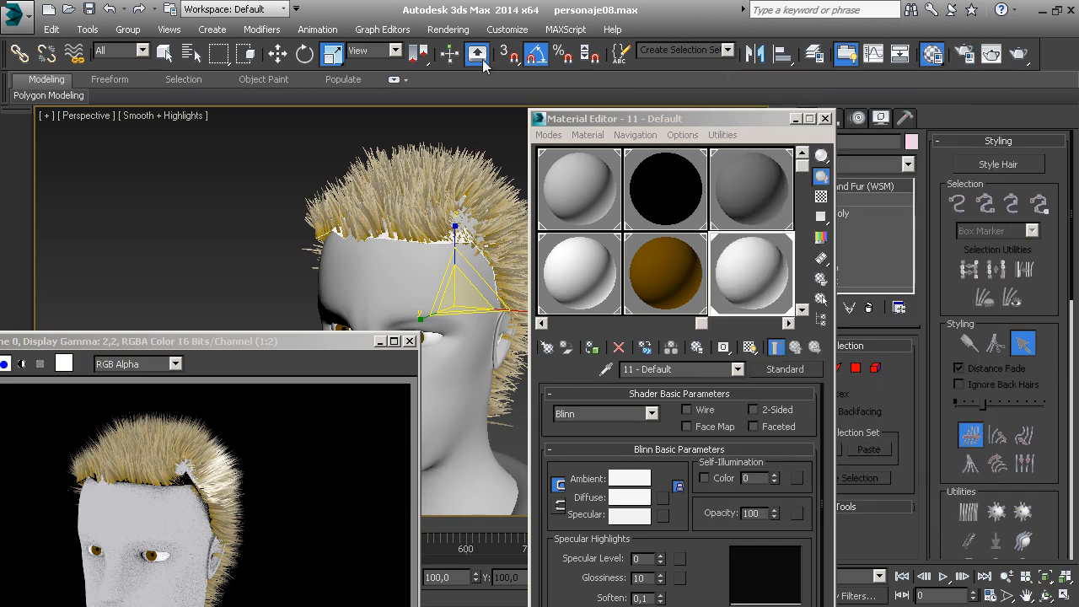
click(448, 29)
click(467, 183)
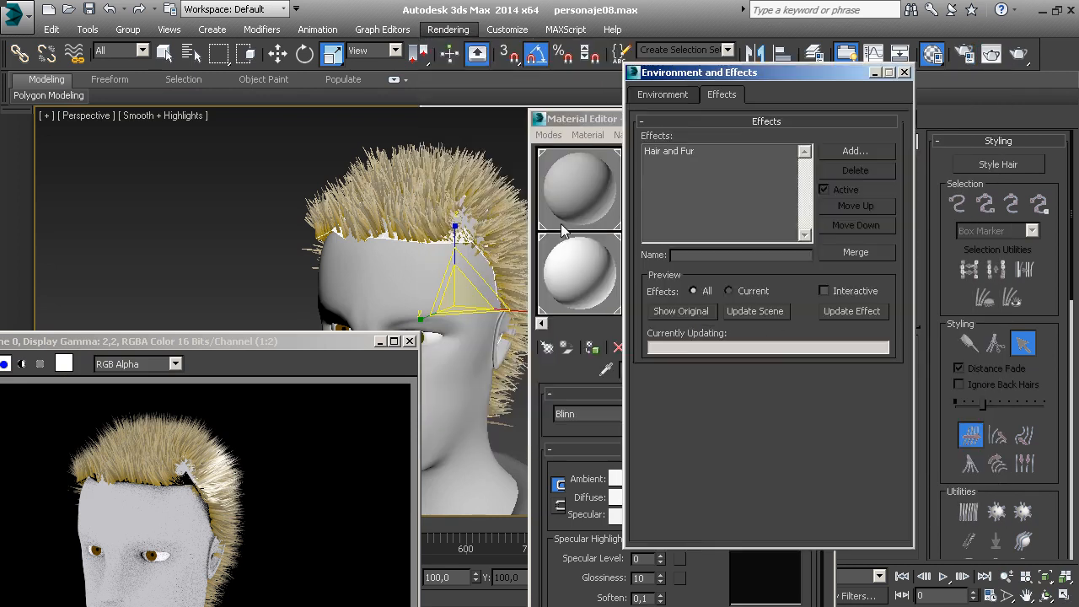
click(742, 153)
scroll(814, 437, down, 2)
click(751, 390)
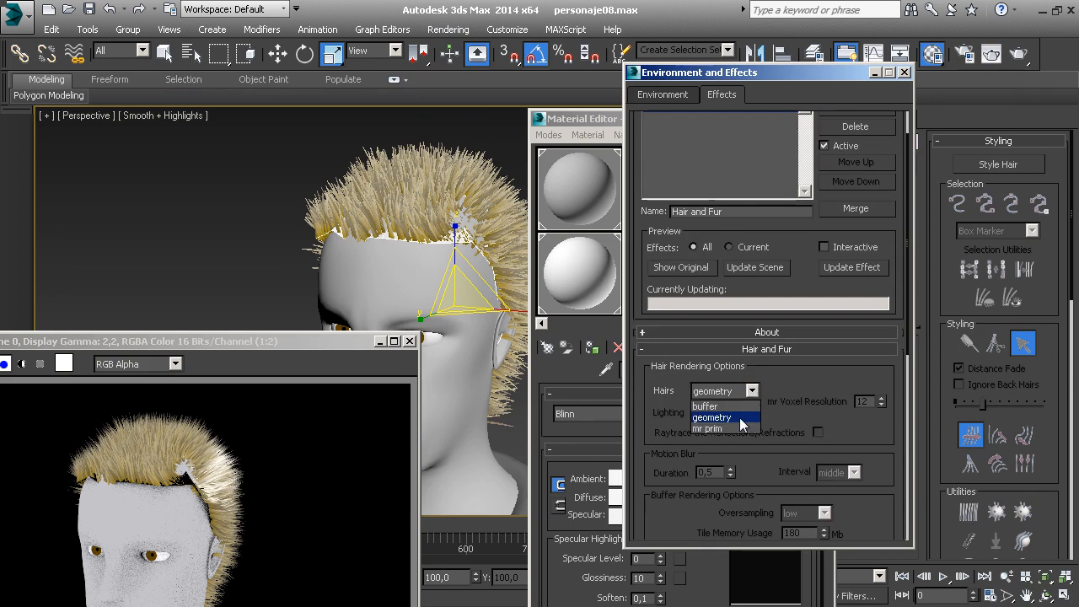
click(718, 424)
drag(856, 449, 851, 343)
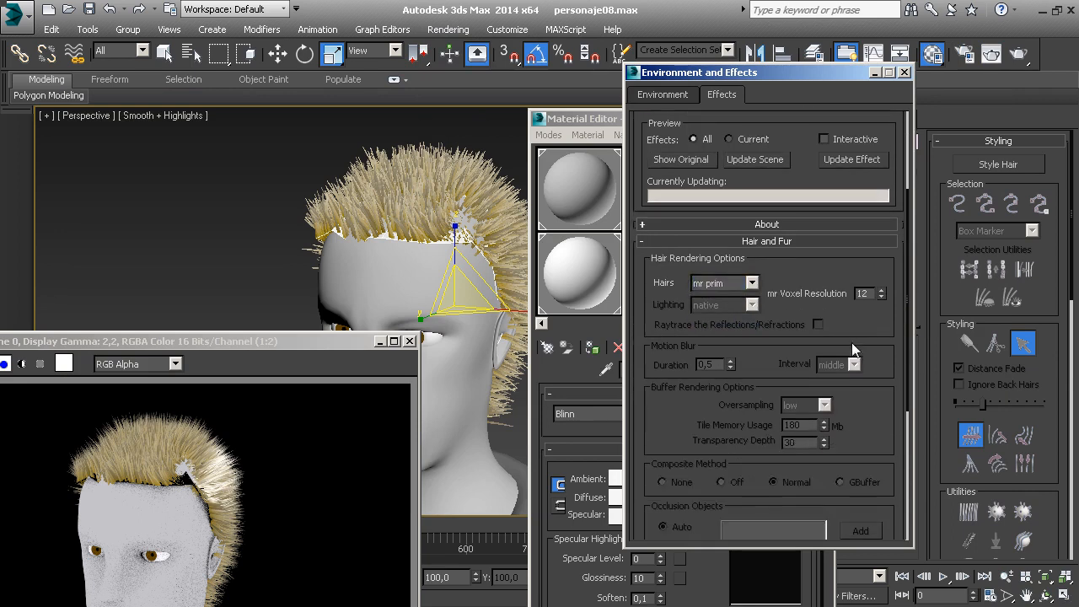
click(1017, 54)
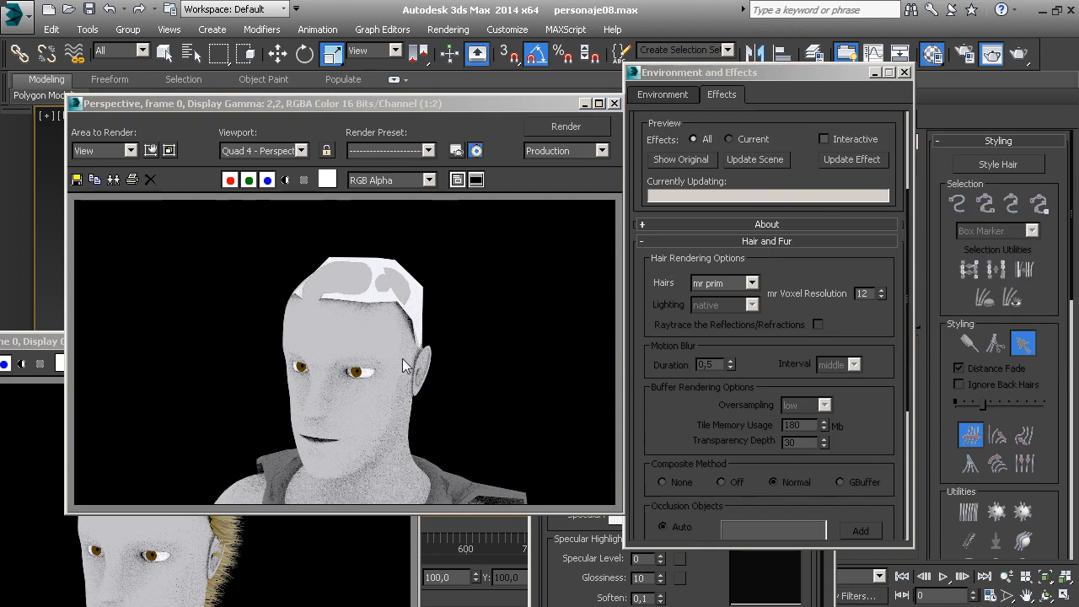
Assign NVIDIA mental ray as the production renderer
click(963, 54)
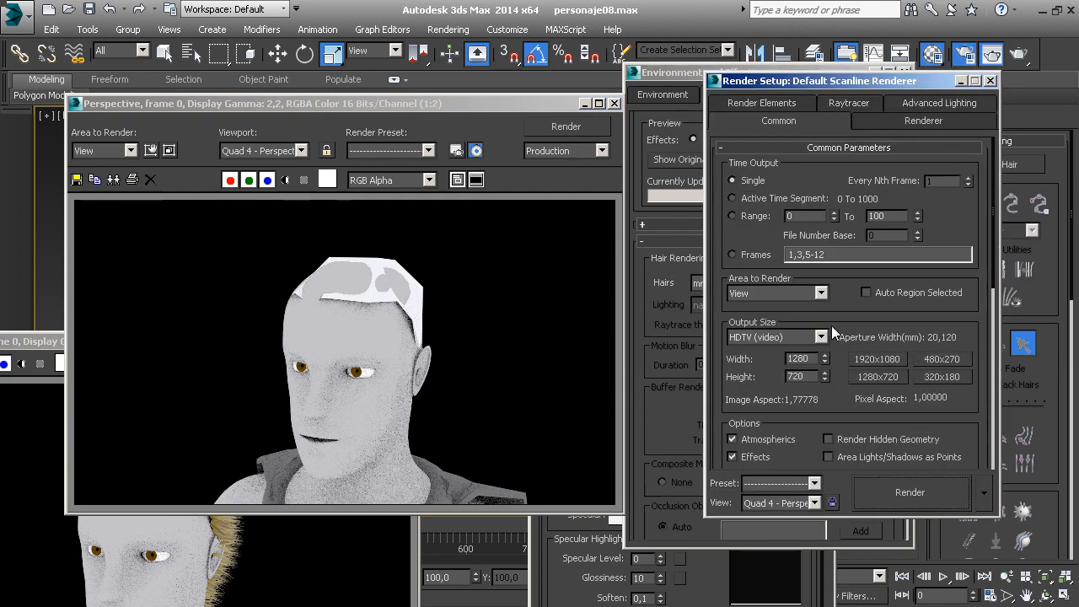
scroll(979, 424, down, 10)
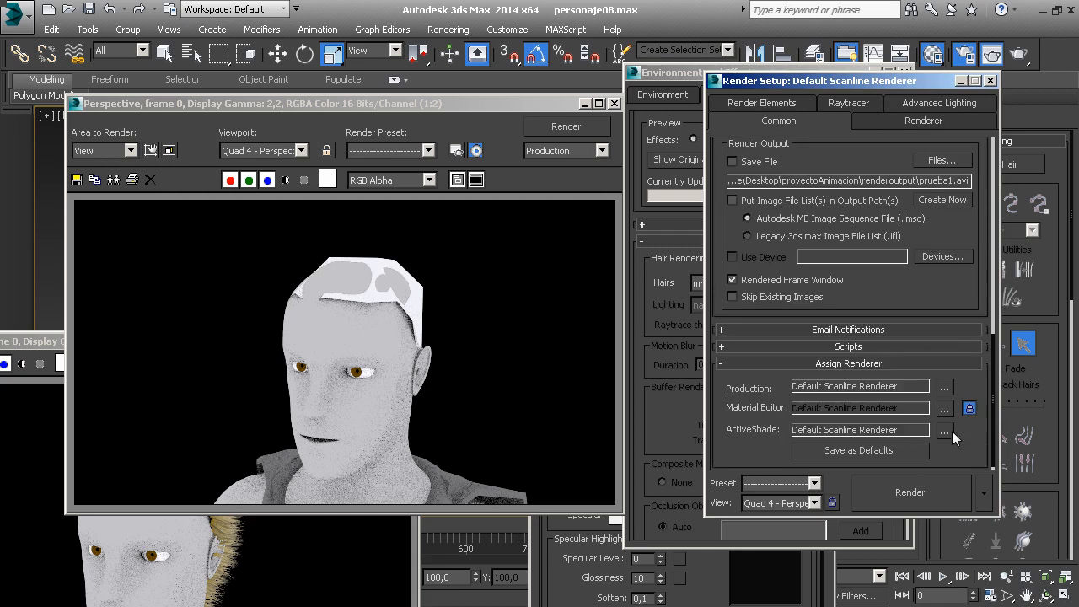
click(944, 386)
click(774, 203)
click(858, 415)
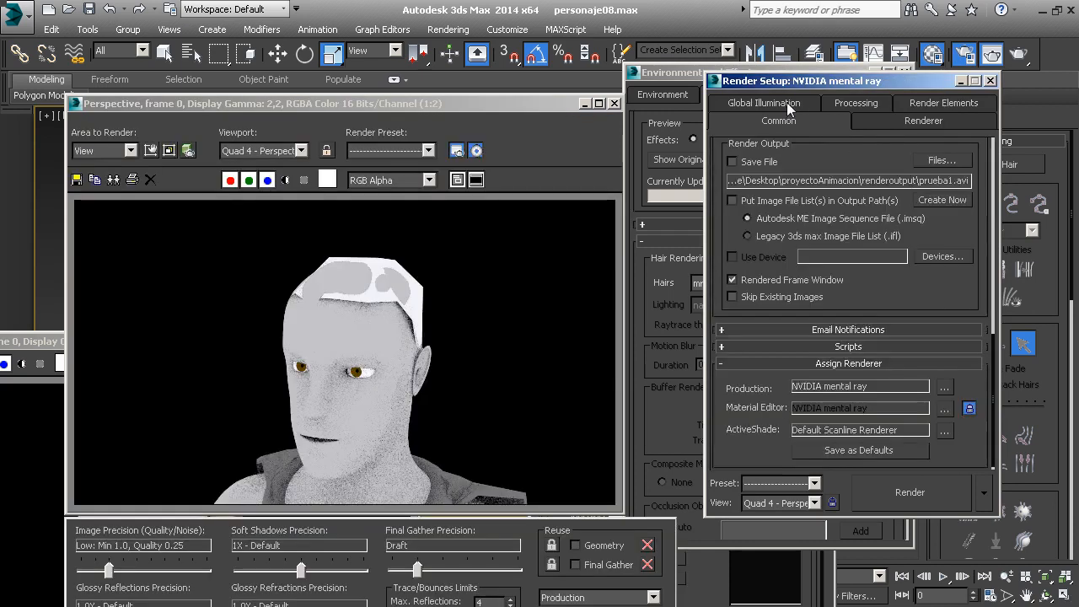
Render the Perspective view with mental ray and cancel the render before it finishes
click(787, 106)
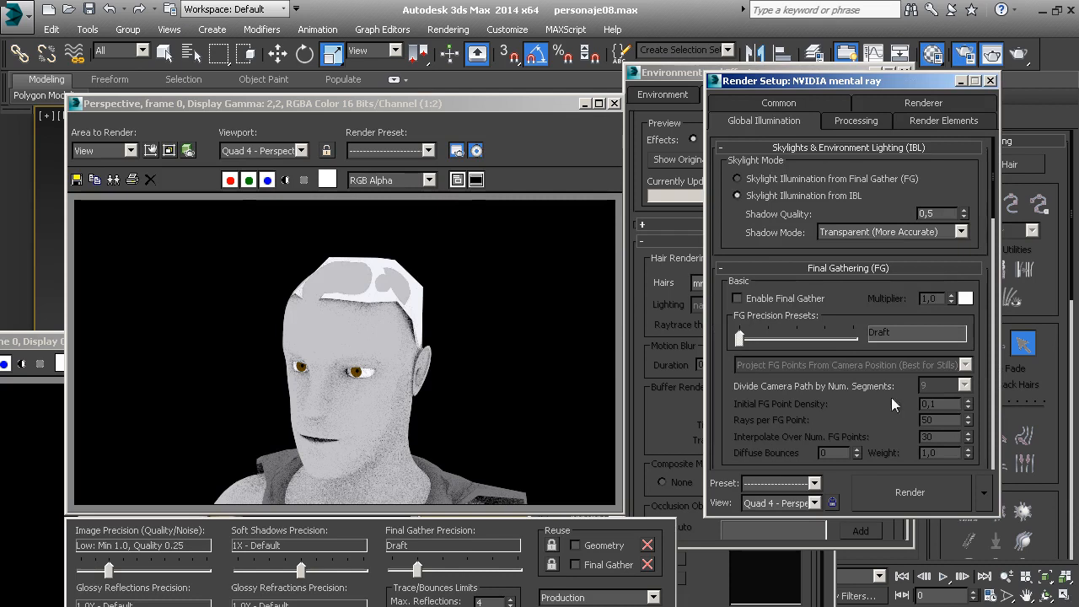
click(900, 489)
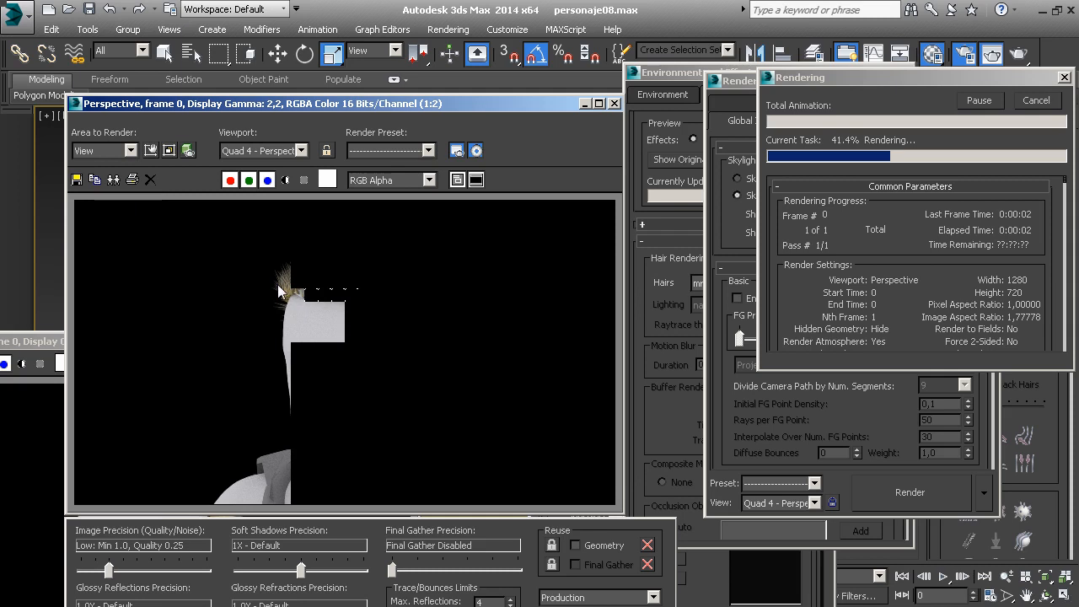
scroll(277, 285, up, 1)
scroll(277, 284, down, 1)
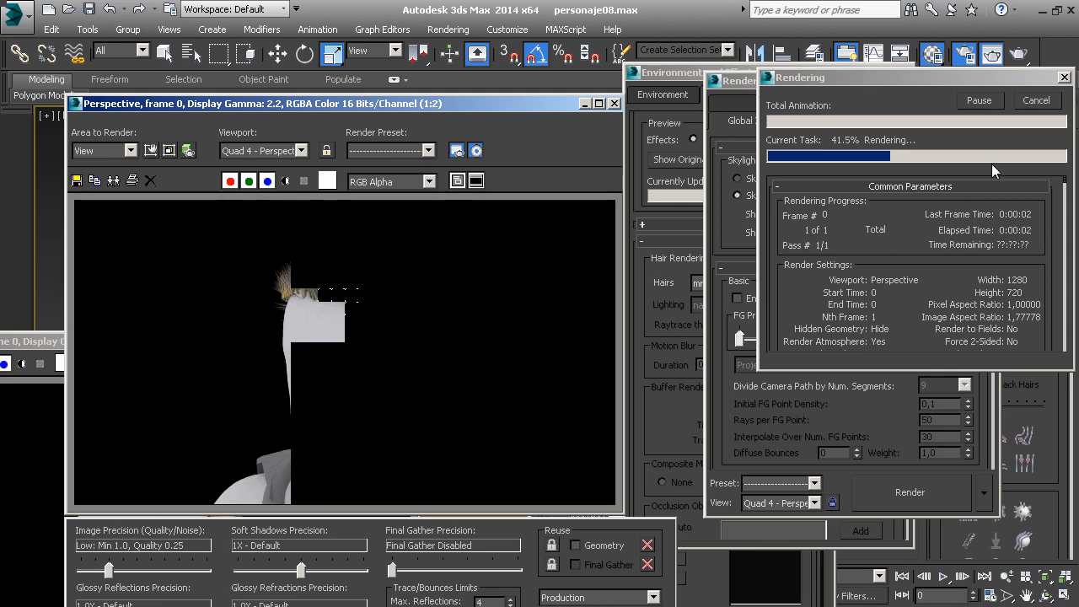
click(1034, 101)
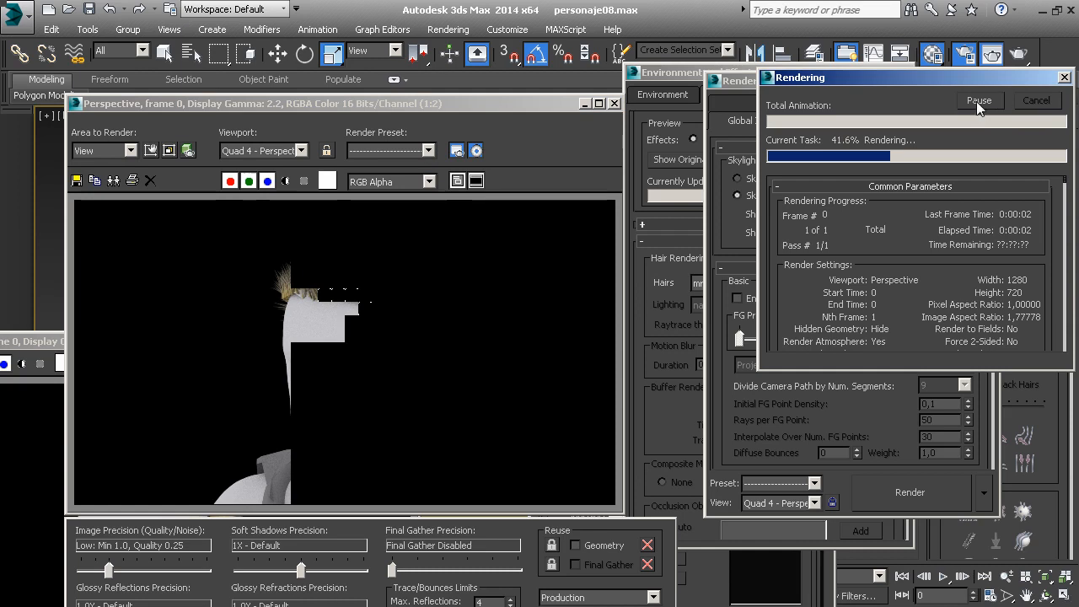
Switch the production renderer back to Default Scanline Renderer
click(969, 57)
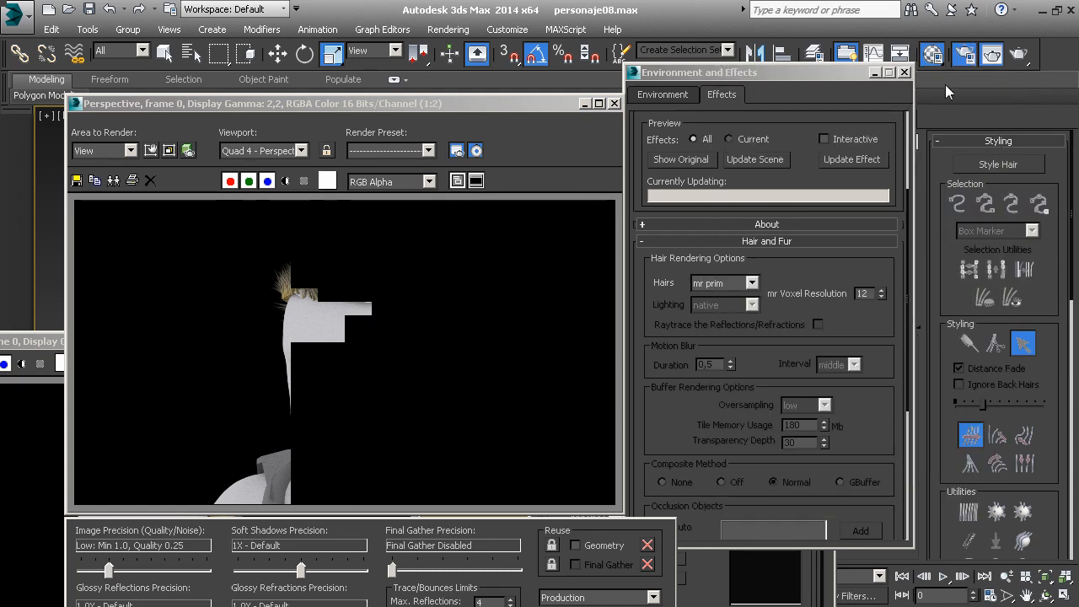
key(F10)
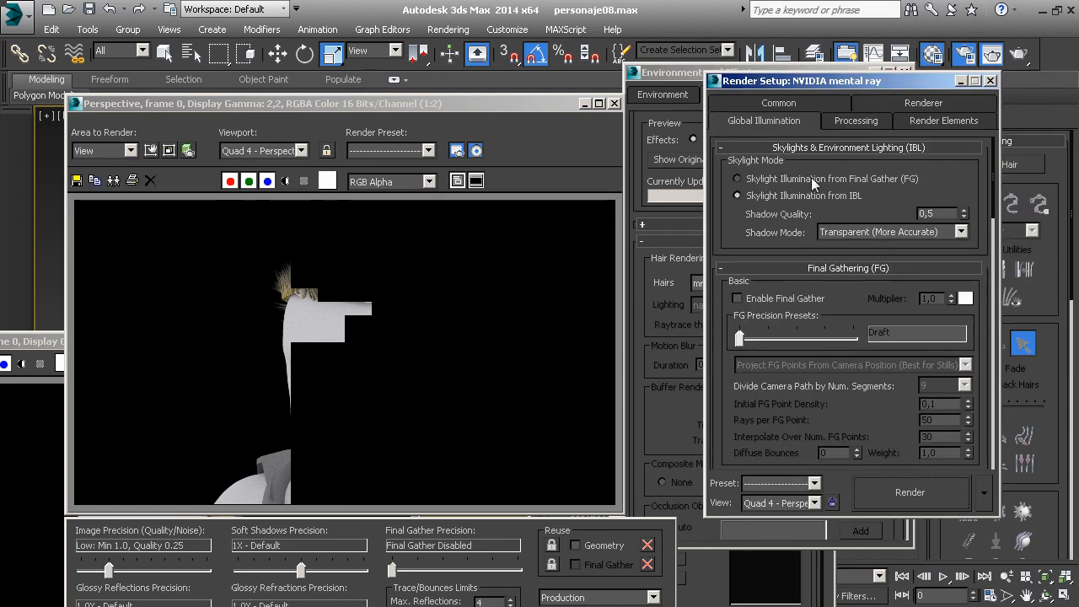
click(796, 99)
scroll(960, 447, down, 10)
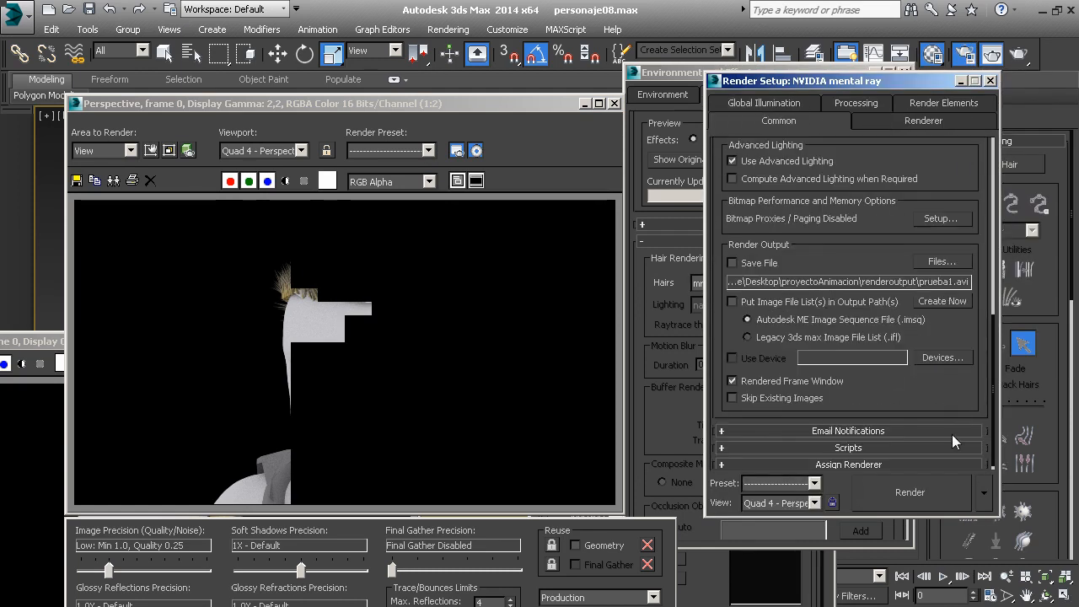
click(952, 459)
click(950, 390)
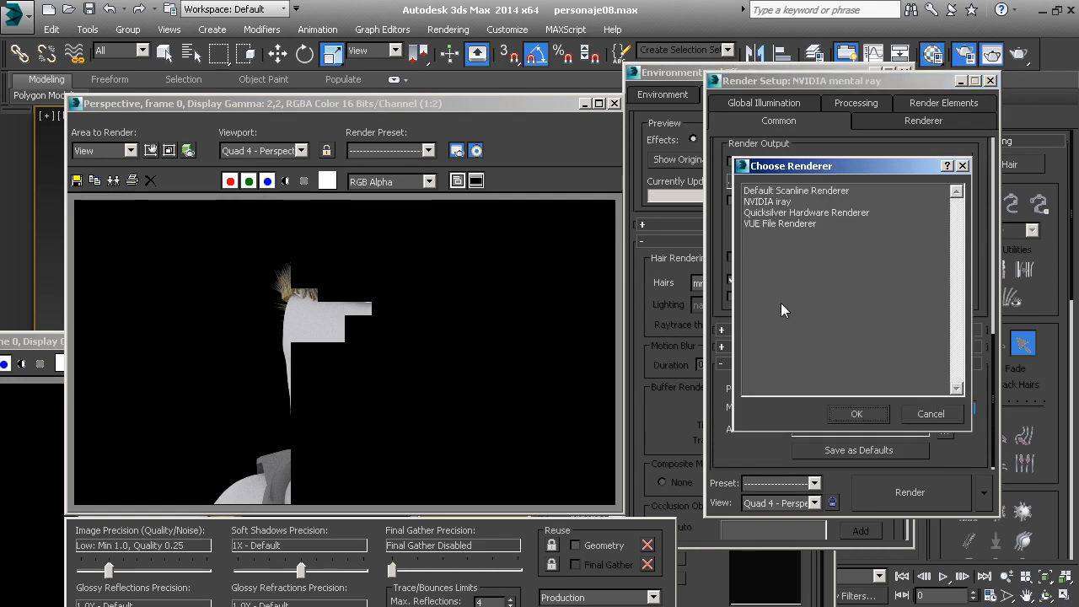
double_click(800, 192)
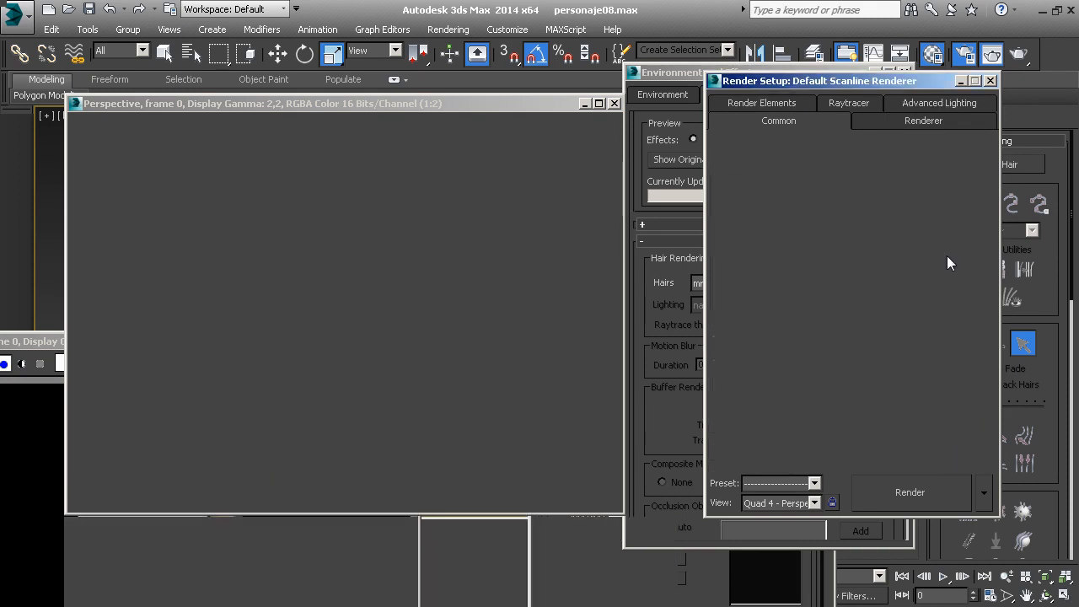
Close the render setup and effects settings windows and move the rendered frame window aside
click(990, 80)
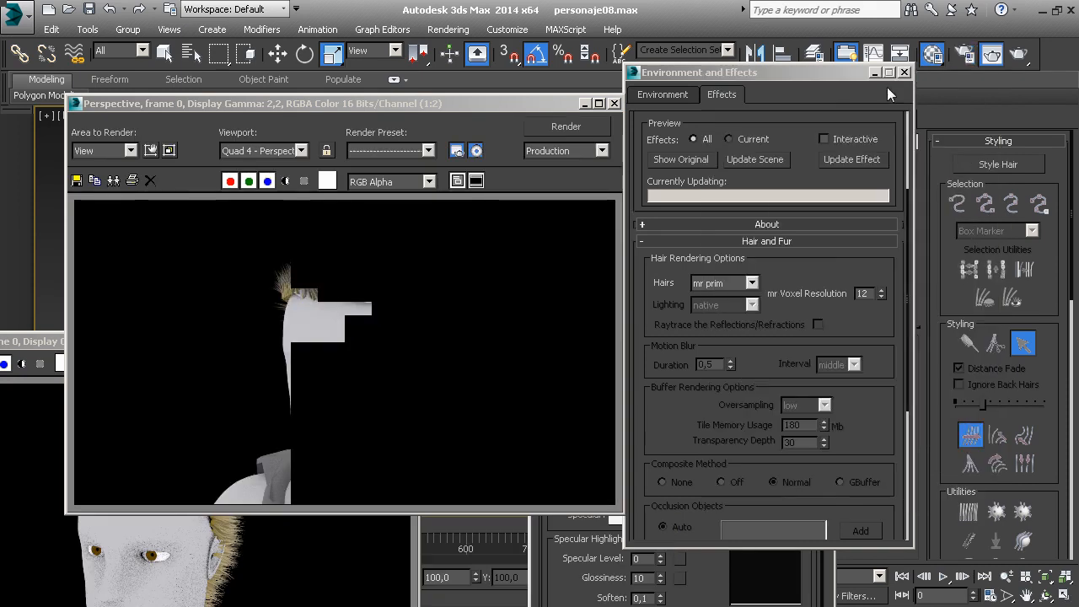
click(905, 71)
drag(541, 104, 714, 103)
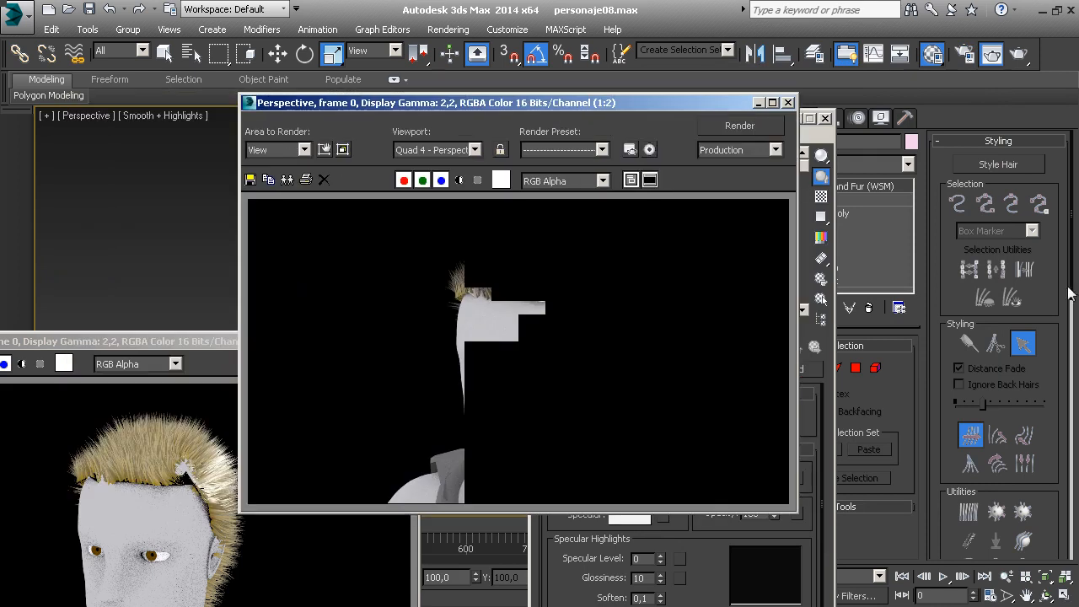